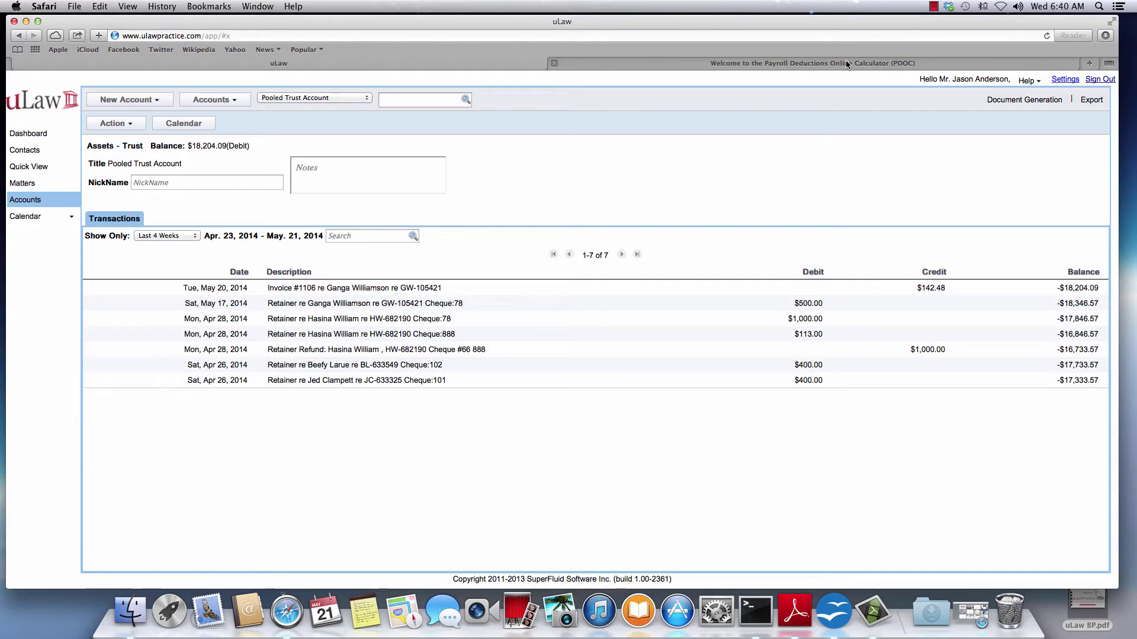
Start a CRA salary calculation with employer ABC Company and the employee's name.
left_click(846, 61)
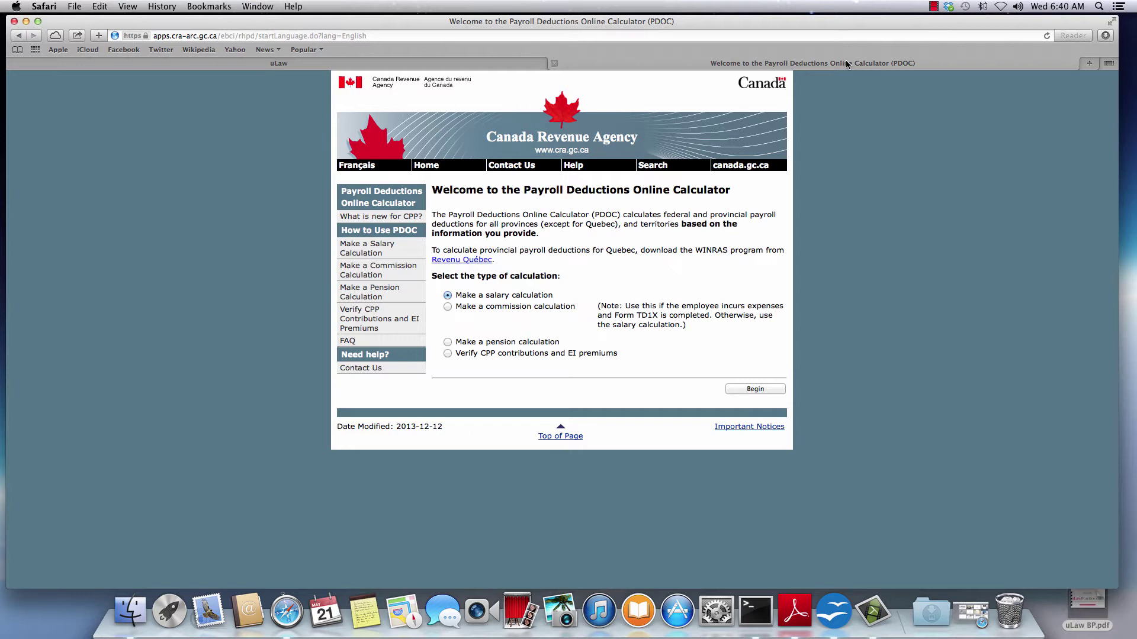
left_click(744, 389)
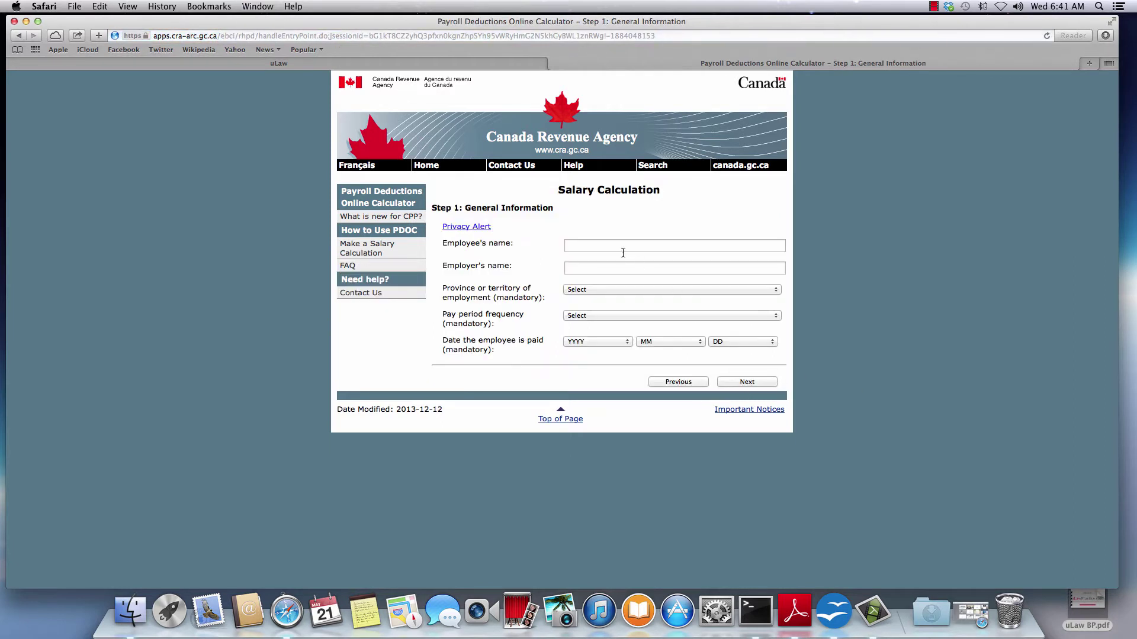
key("Tab")
type("ABC")
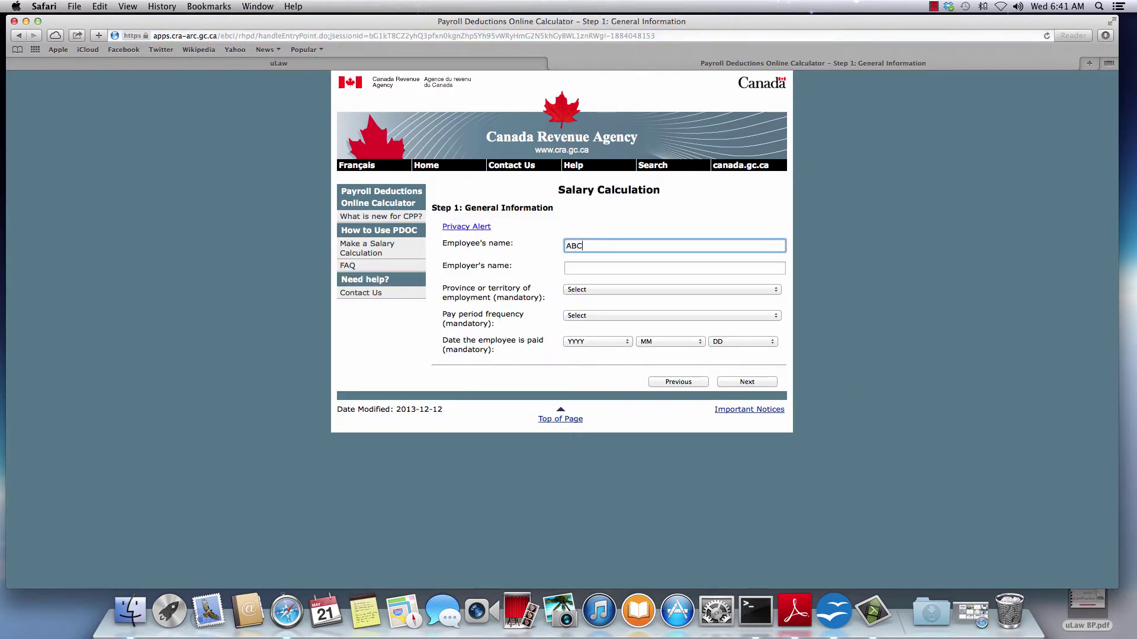
type(" Company")
key("Tab")
type("John Smith")
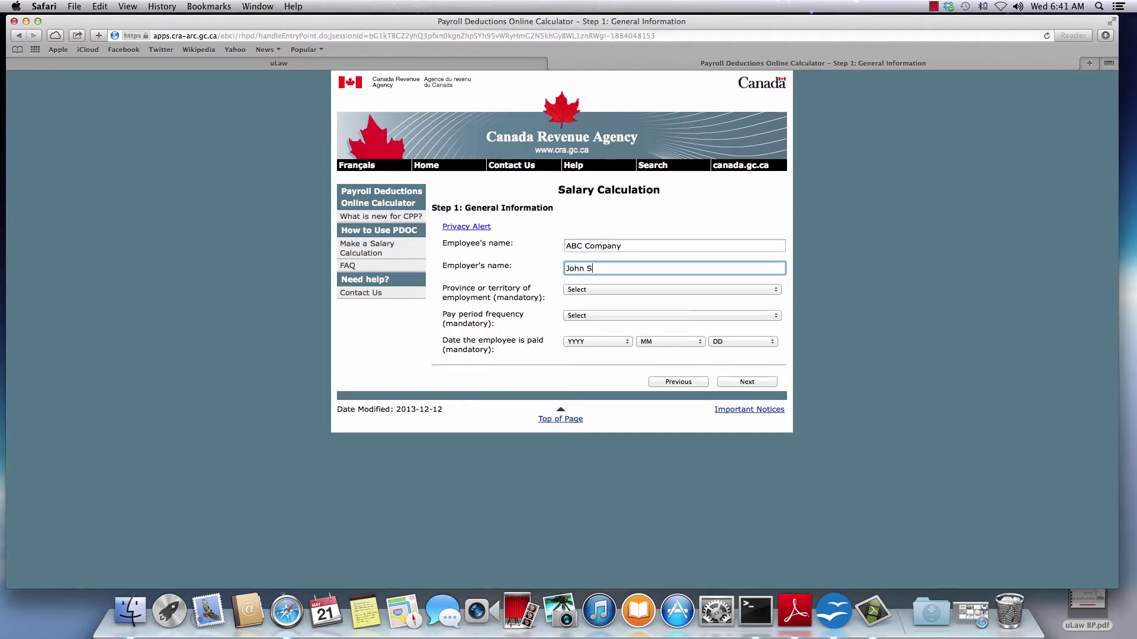
Set the province to Ontario, pay frequency to Weekly and pay date to 2014-06-01.
left_click(624, 289)
left_click(599, 375)
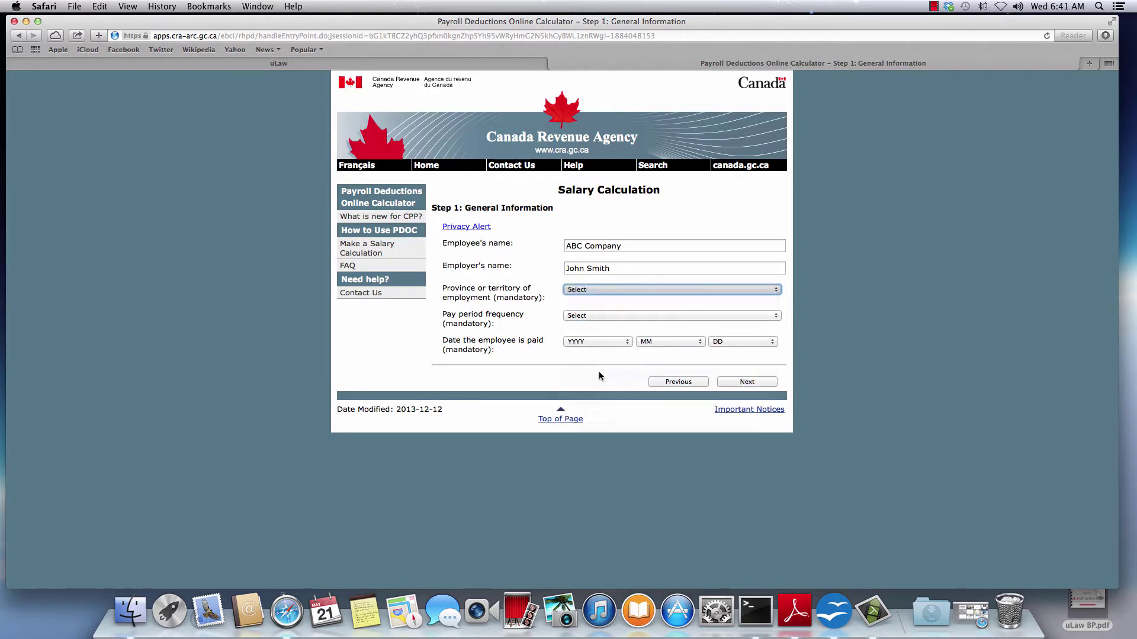
left_click(613, 315)
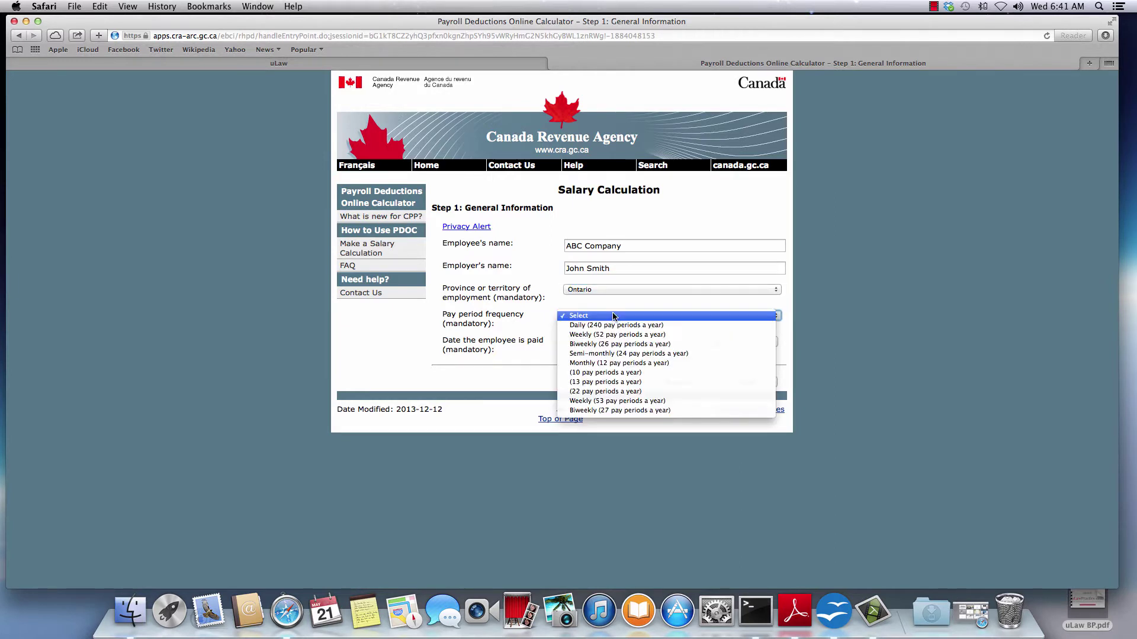
left_click(611, 335)
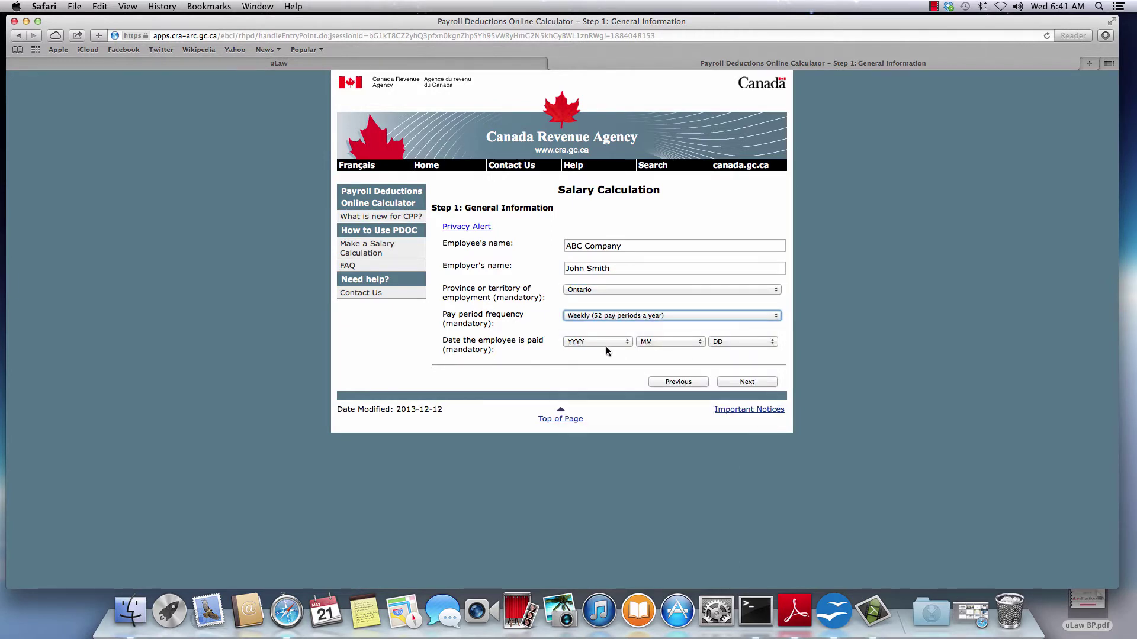
left_click(602, 340)
left_click(601, 355)
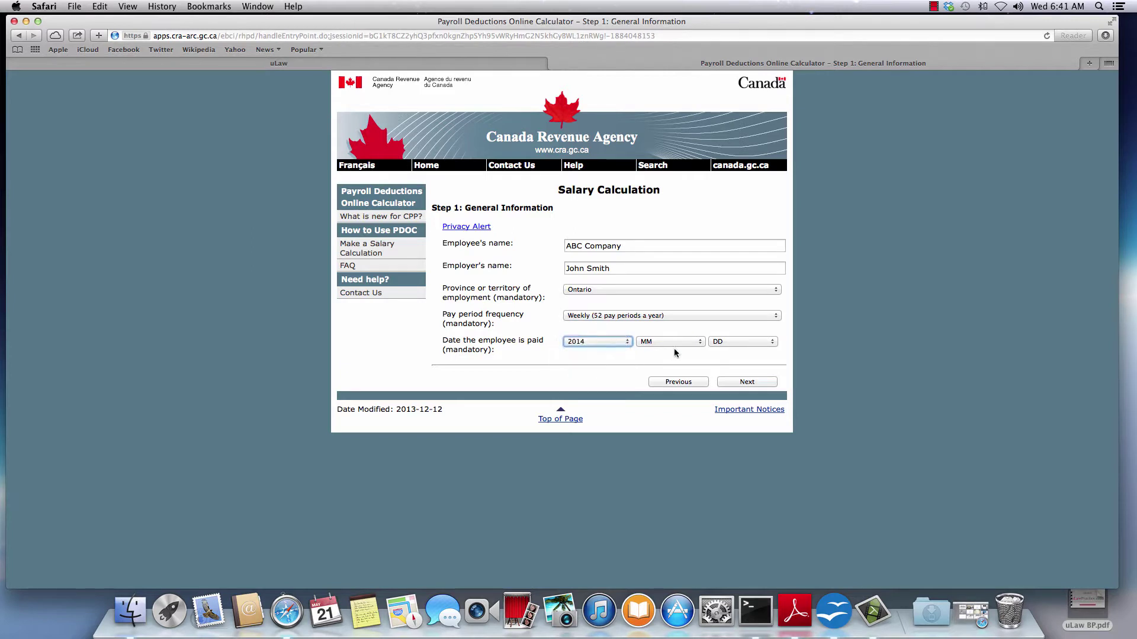
left_click(675, 342)
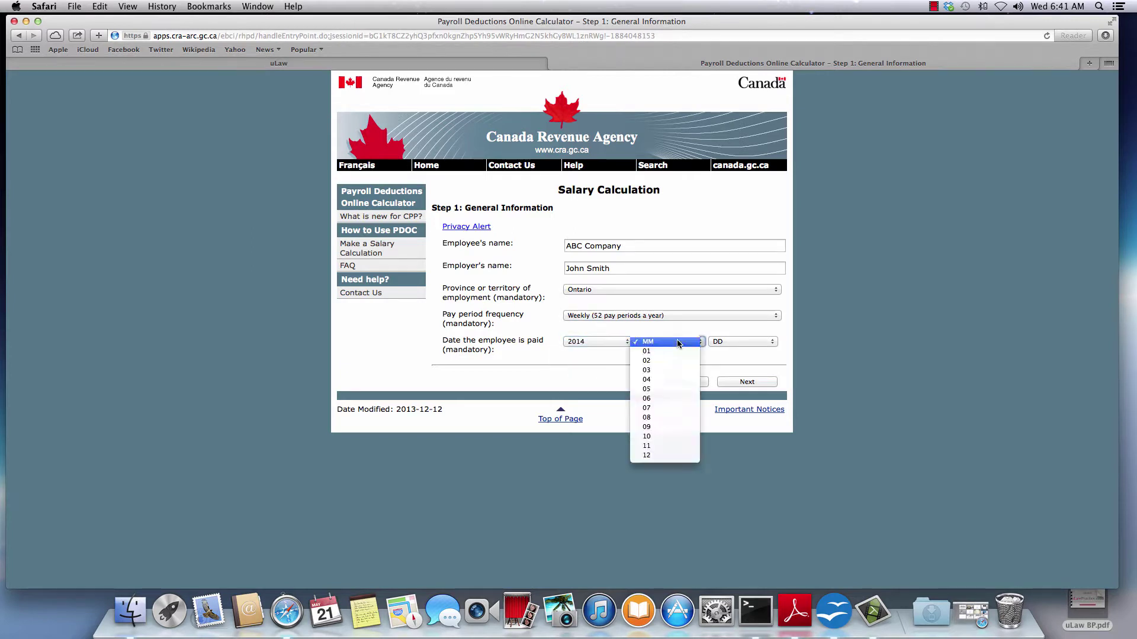
left_click(663, 399)
left_click(721, 342)
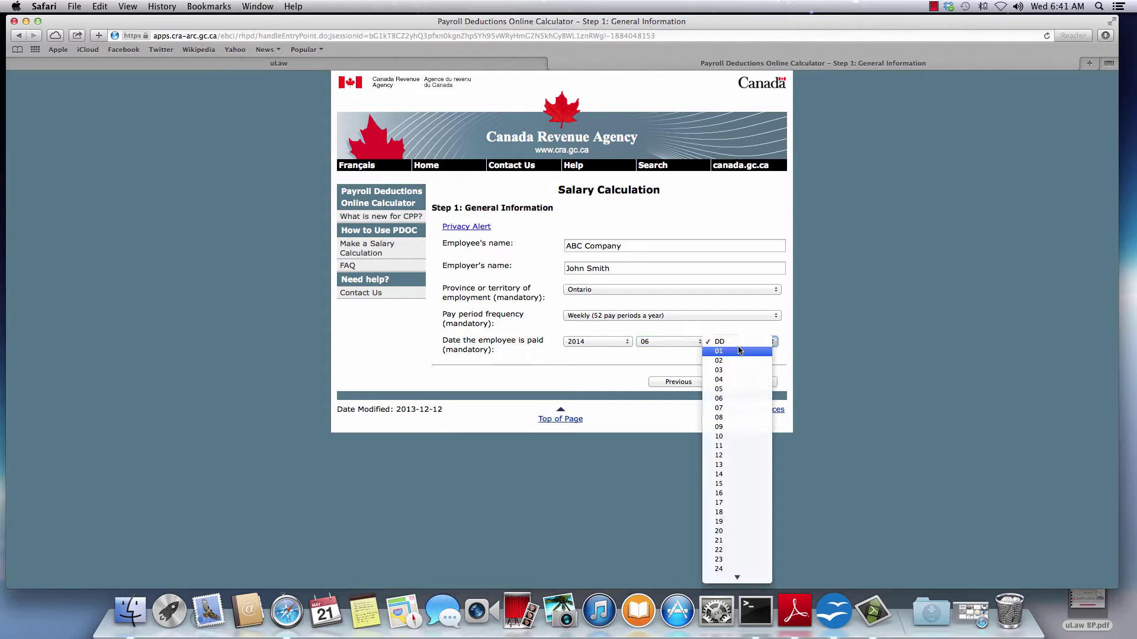
left_click(718, 351)
Calculate deductions on a 500.00 weekly salary: 55.07 tax, 21.42 CPP, 9.40 EI.
left_click(750, 382)
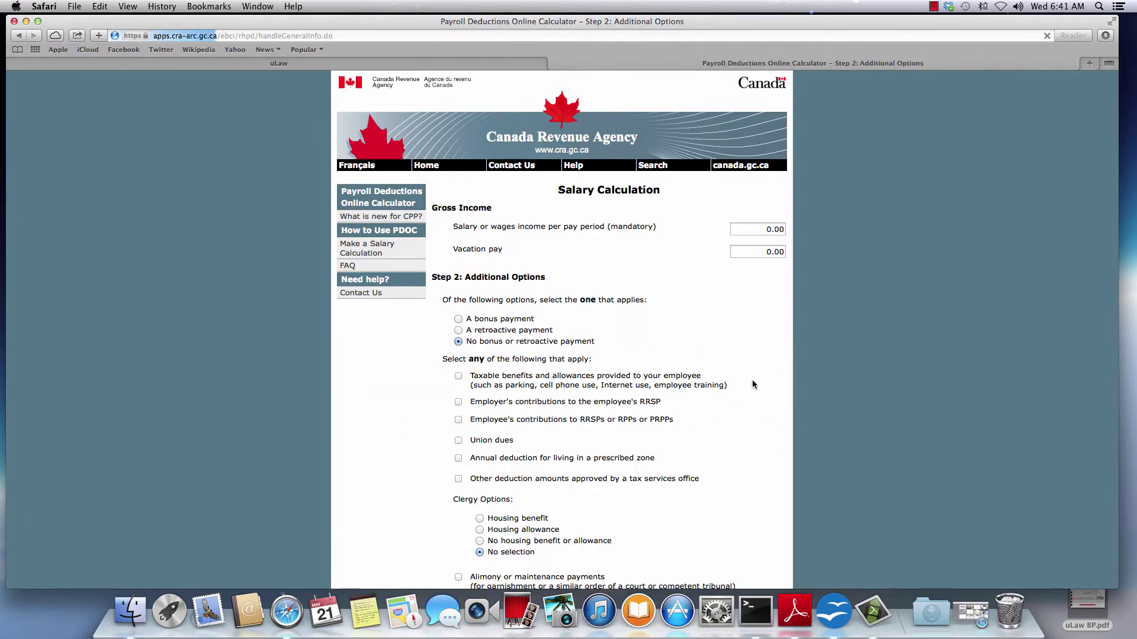
left_click(768, 233)
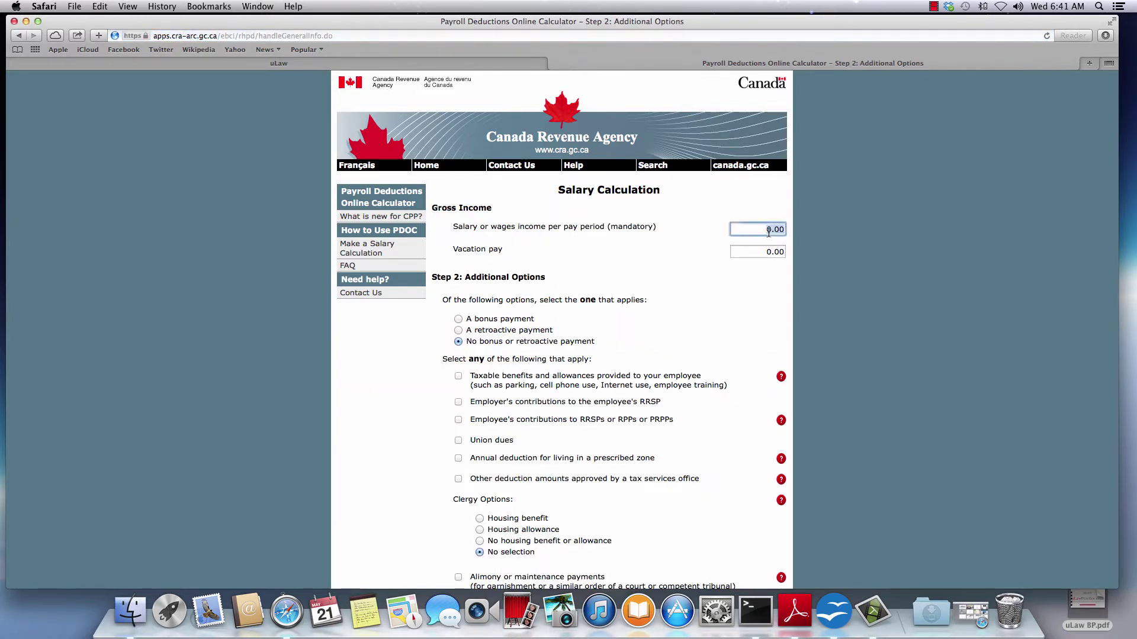
type("500")
left_click(730, 314)
scroll(715, 346, "down", 4)
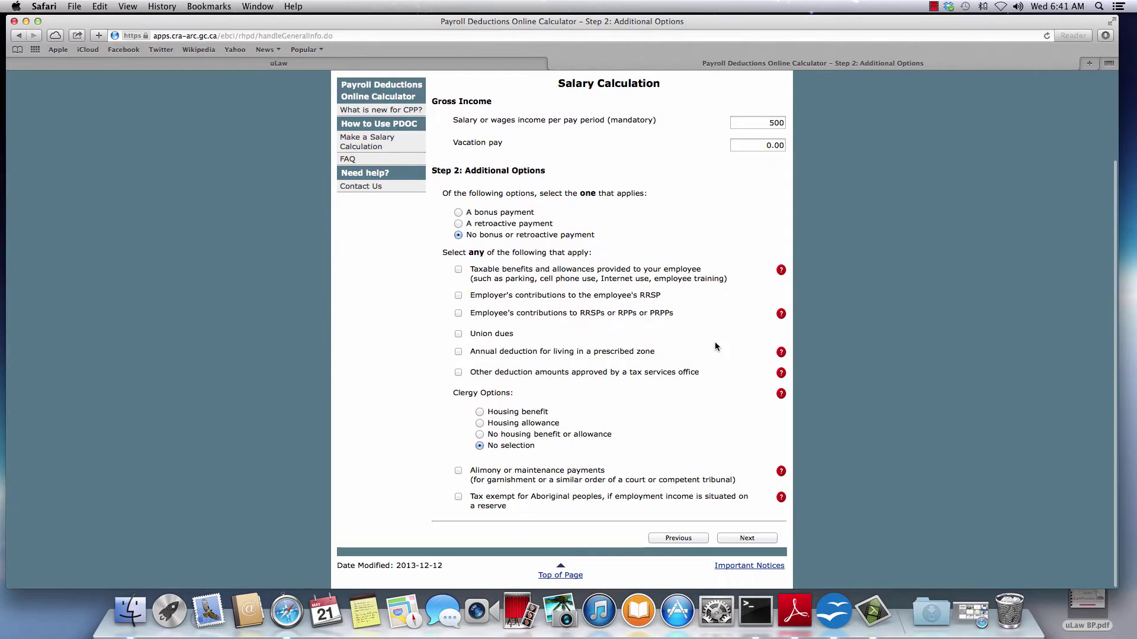
left_click(747, 540)
scroll(747, 539, "down", 5)
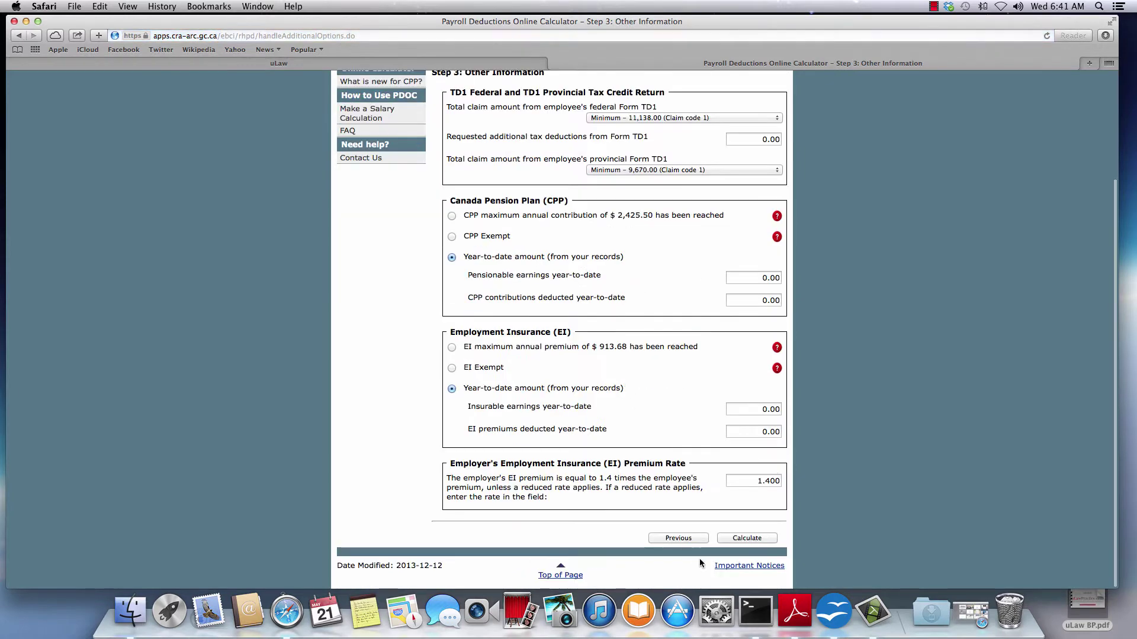
left_click(746, 538)
scroll(610, 303, "down", 3)
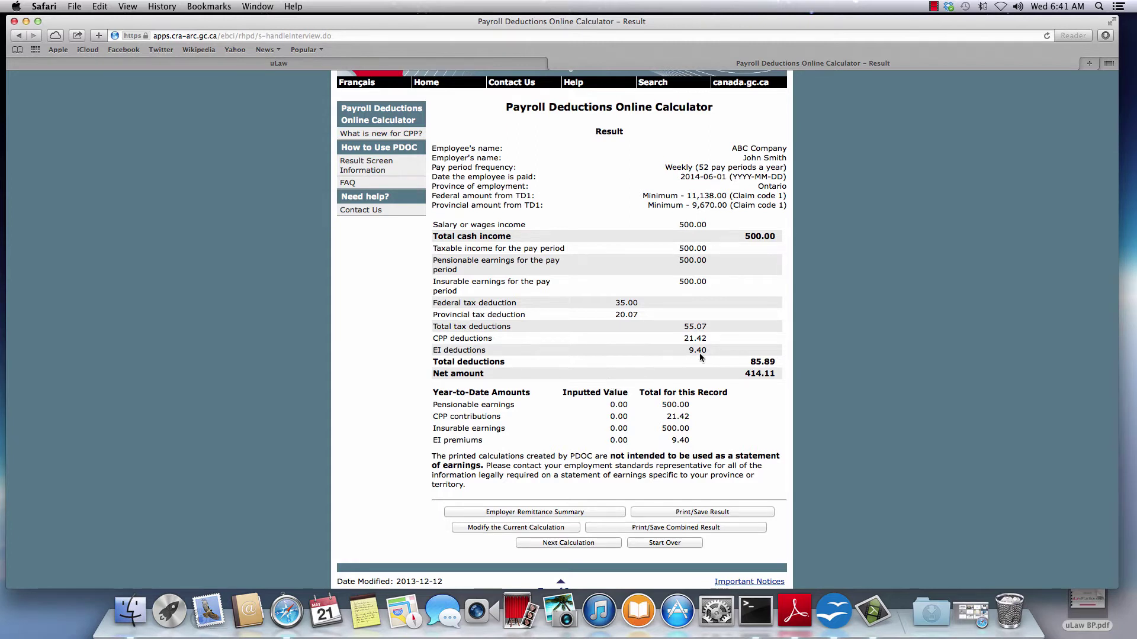
triple_click(681, 327)
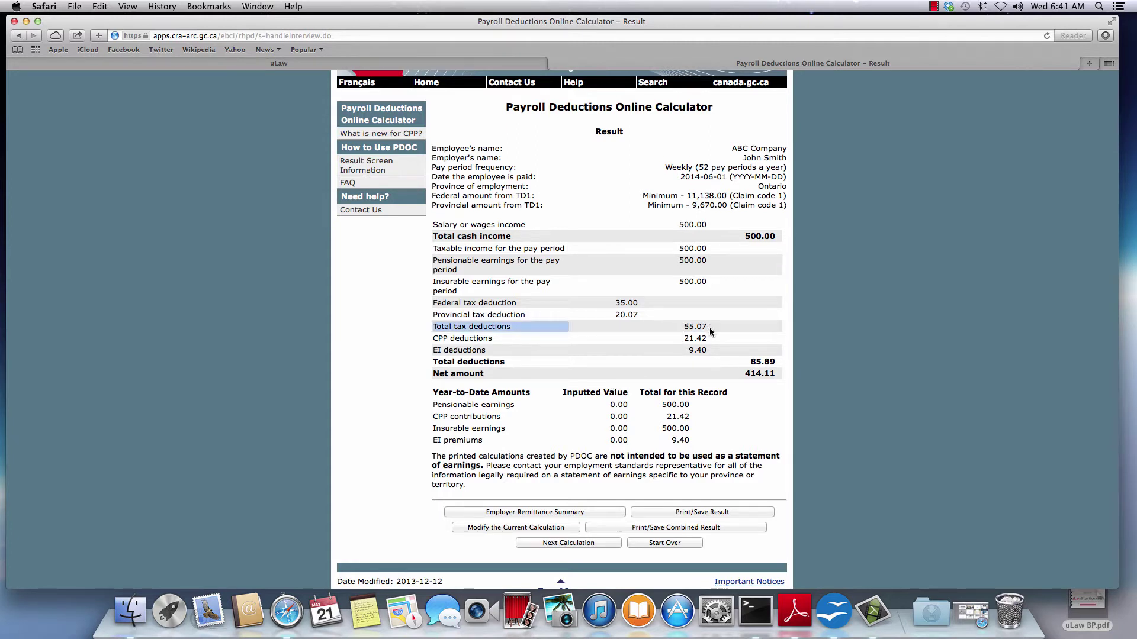
triple_click(690, 339)
double_click(693, 338)
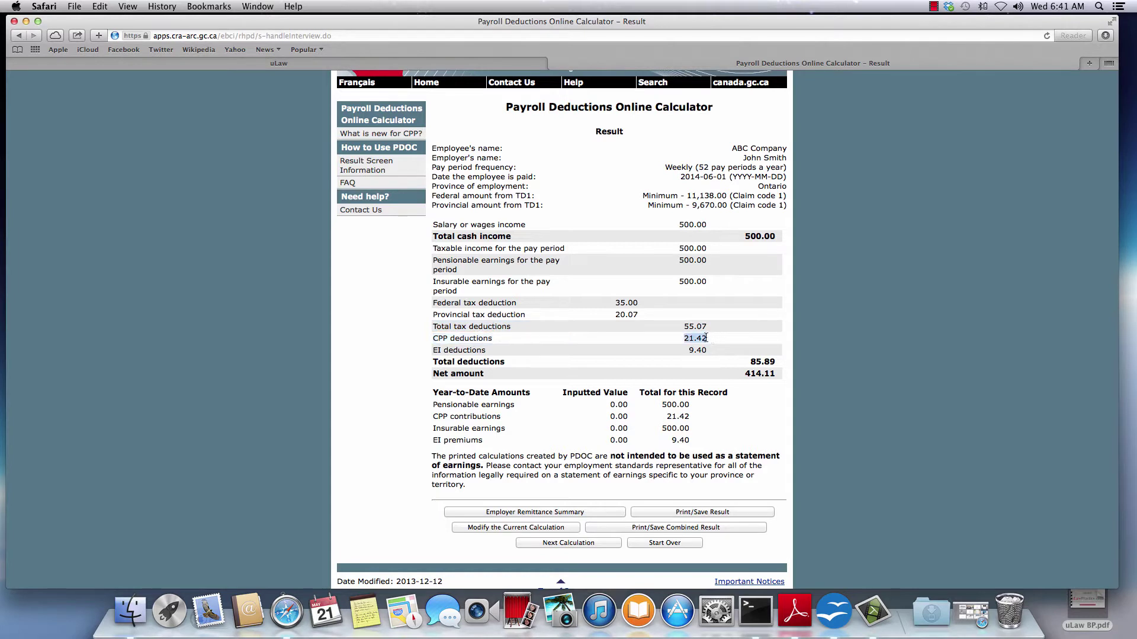
double_click(690, 351)
Open a Payroll Clearing (InHouse) entry dated 2014-05-21 and list the salary employees.
left_click(460, 62)
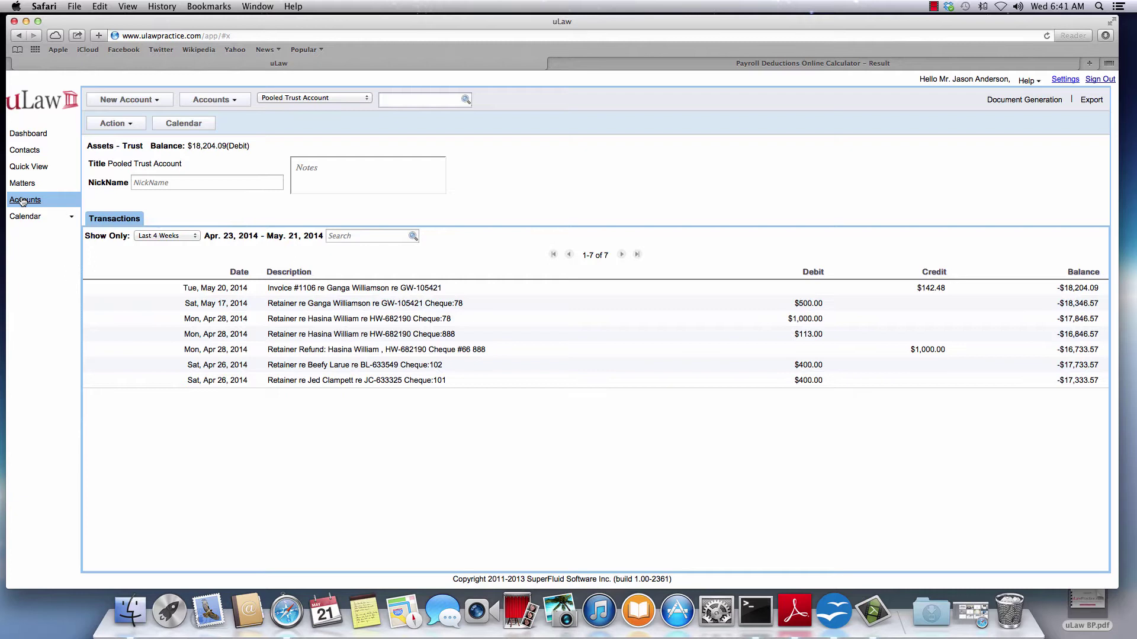
left_click(110, 125)
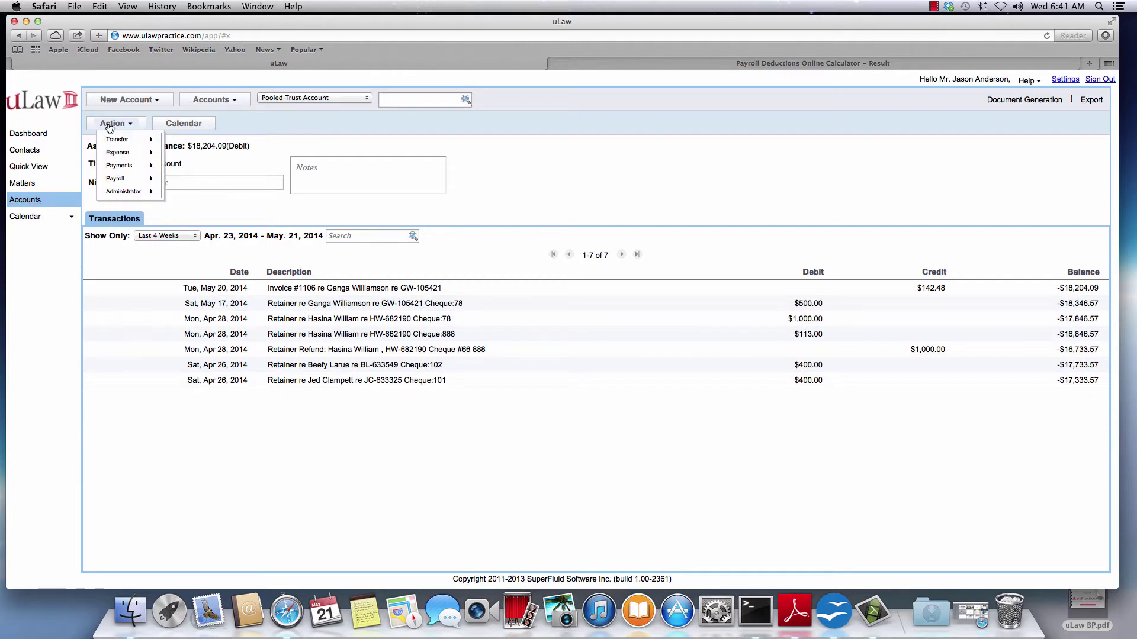
mouse_move(131, 178)
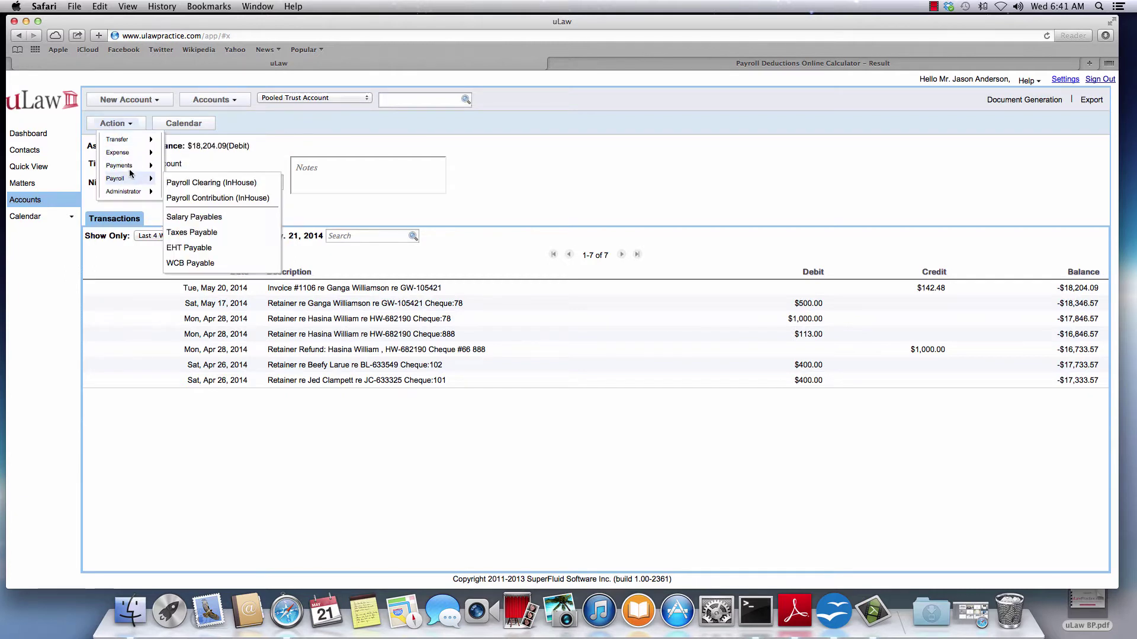
left_click(229, 186)
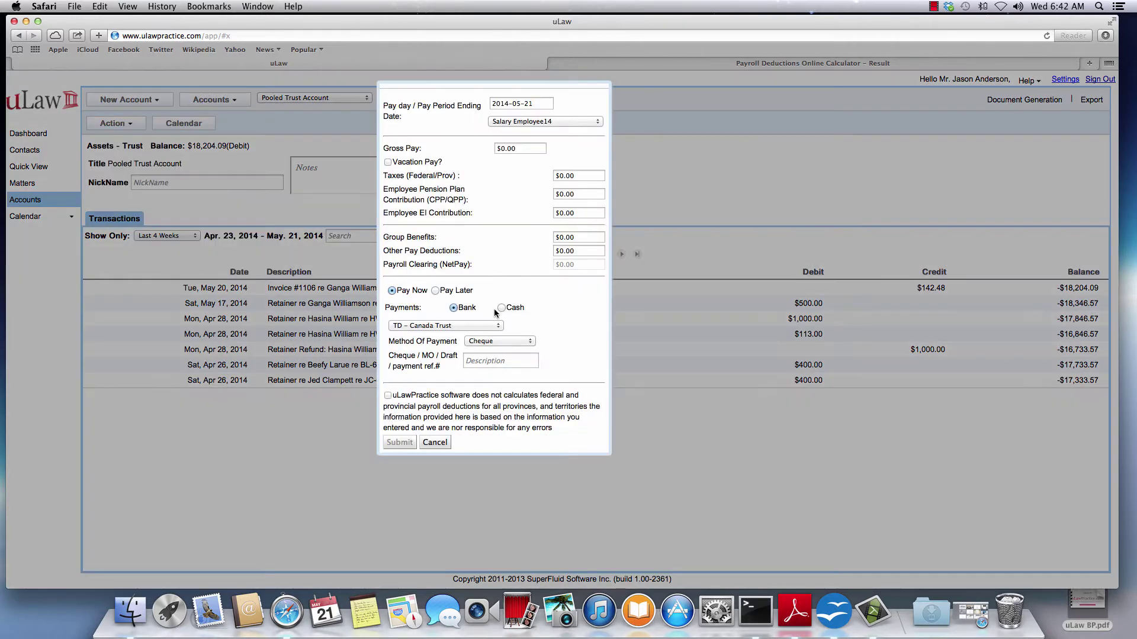
left_click(540, 123)
mouse_move(540, 9)
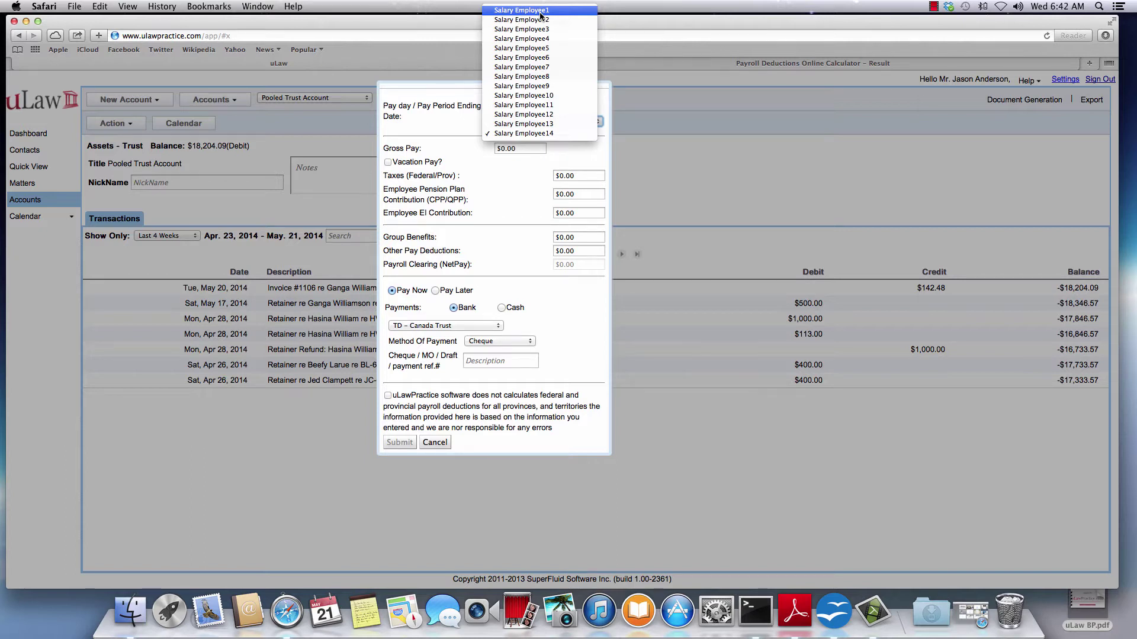
Choose Salary Employee1 and enter a gross pay of 500.
left_click(540, 10)
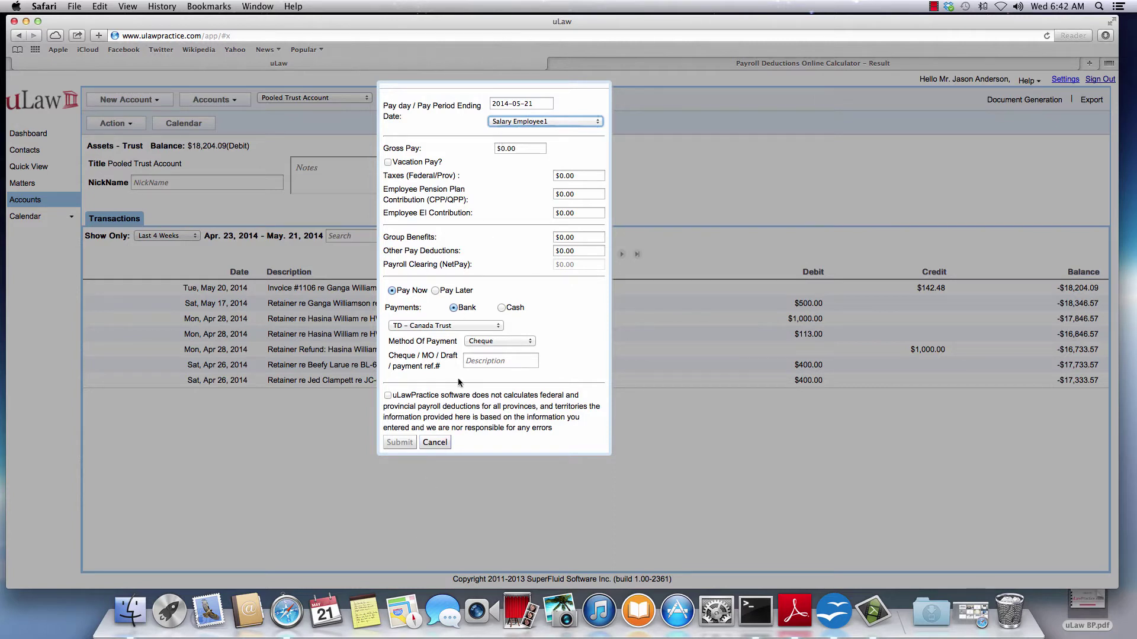
left_click(515, 148)
type("500")
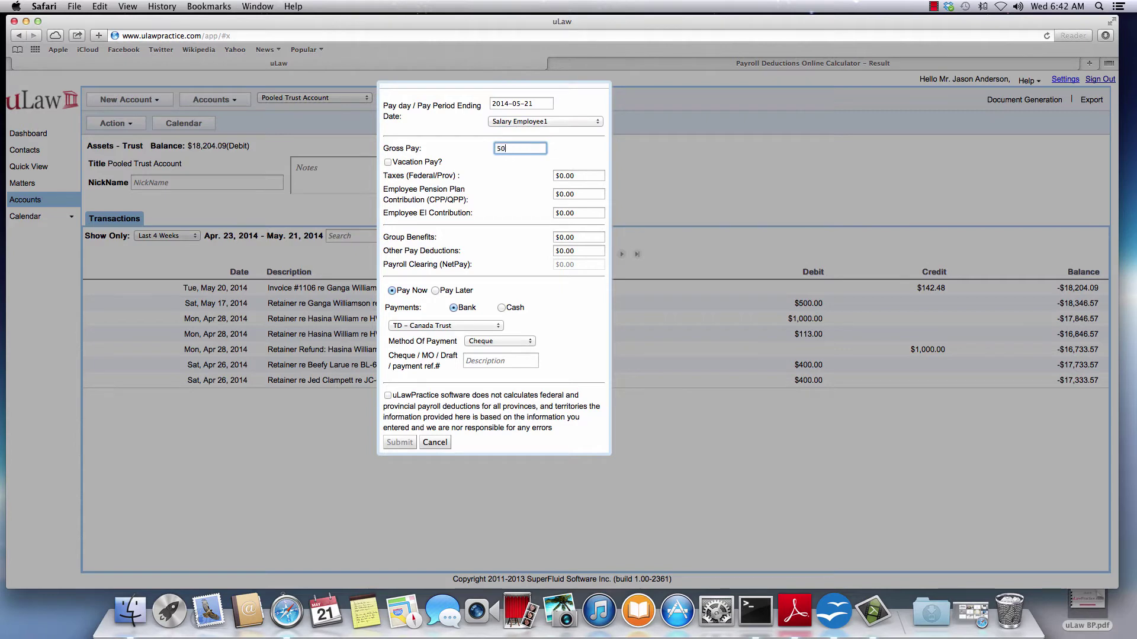
left_click(503, 177)
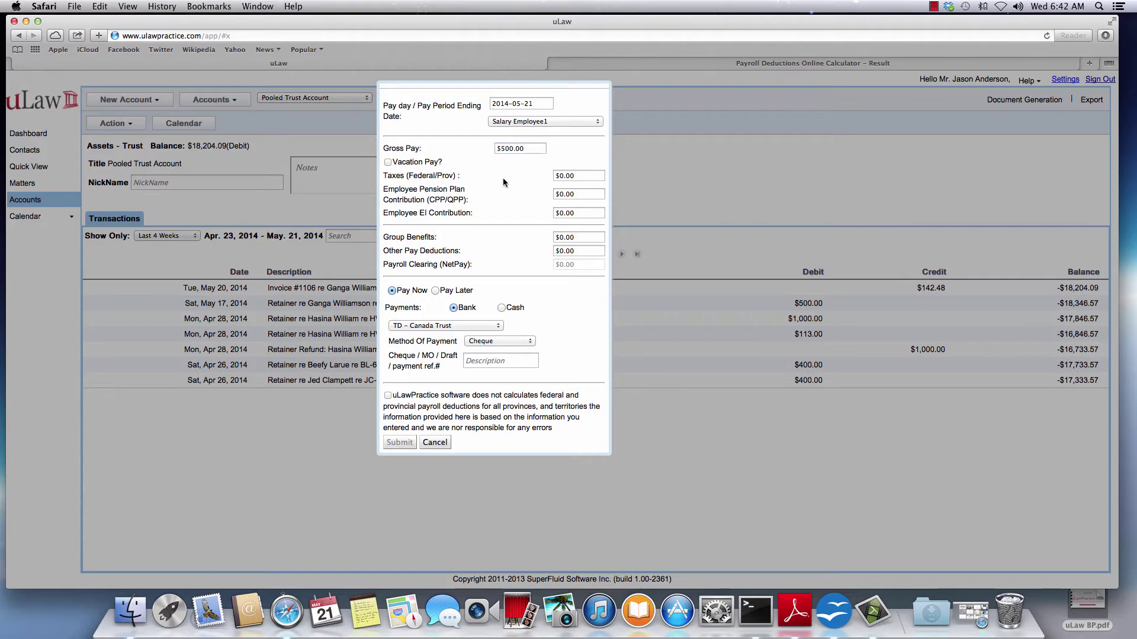
Enter the CRA's 55.07 federal/provincial tax, leaving $444.93 net pay.
left_click(815, 62)
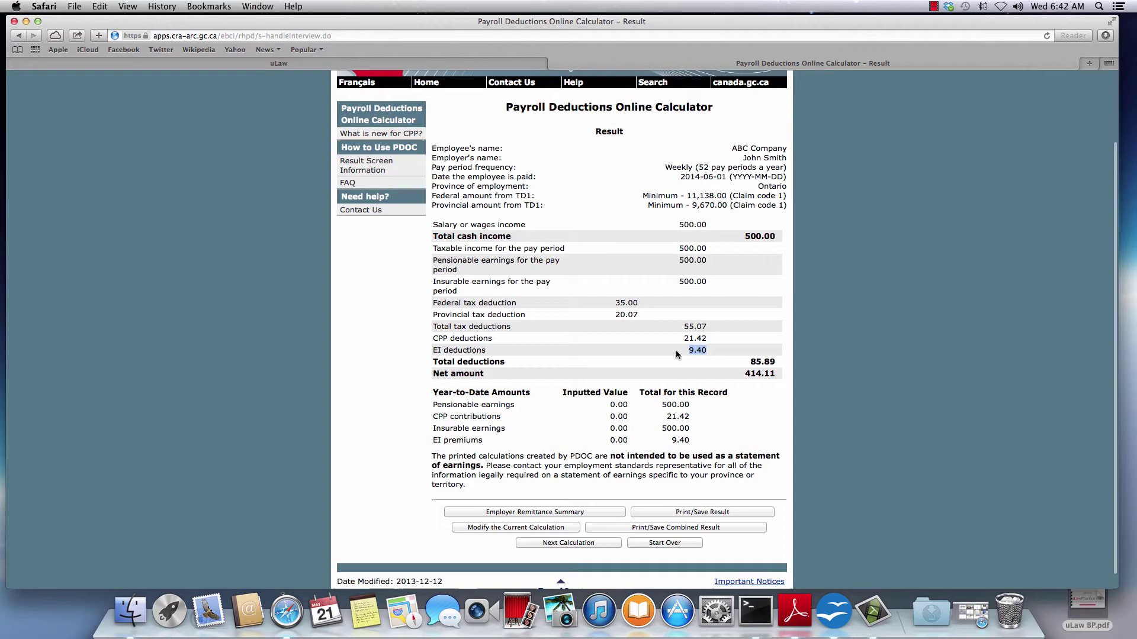
left_click(685, 327)
mouse_move(685, 327)
left_mouse_down()
mouse_move(503, 326)
mouse_move(706, 327)
left_mouse_up()
left_click(484, 65)
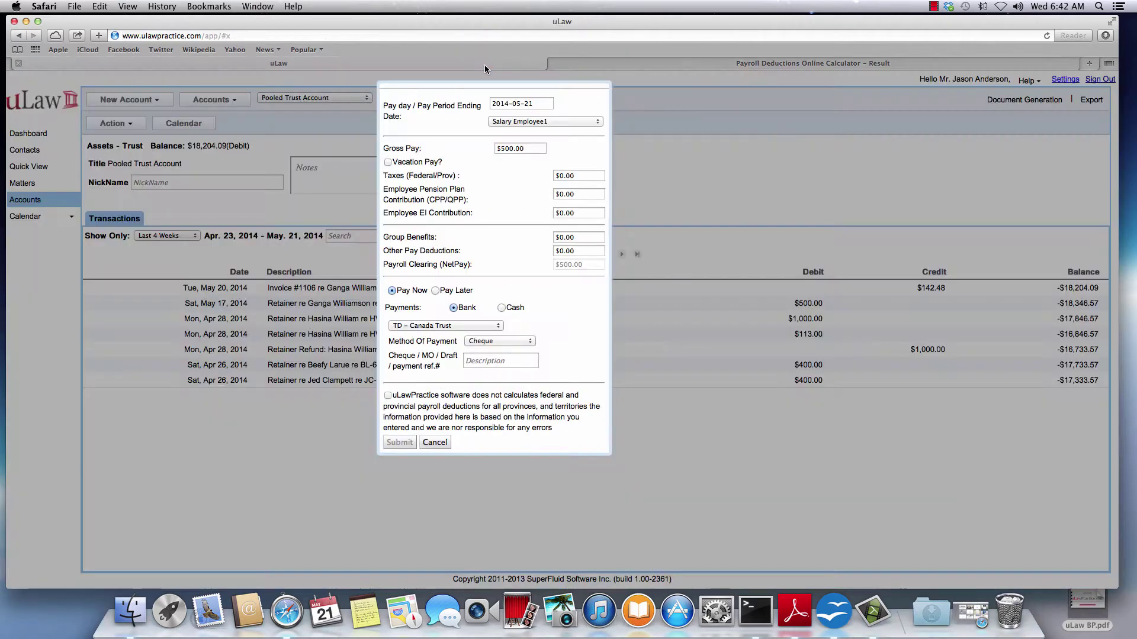
triple_click(568, 177)
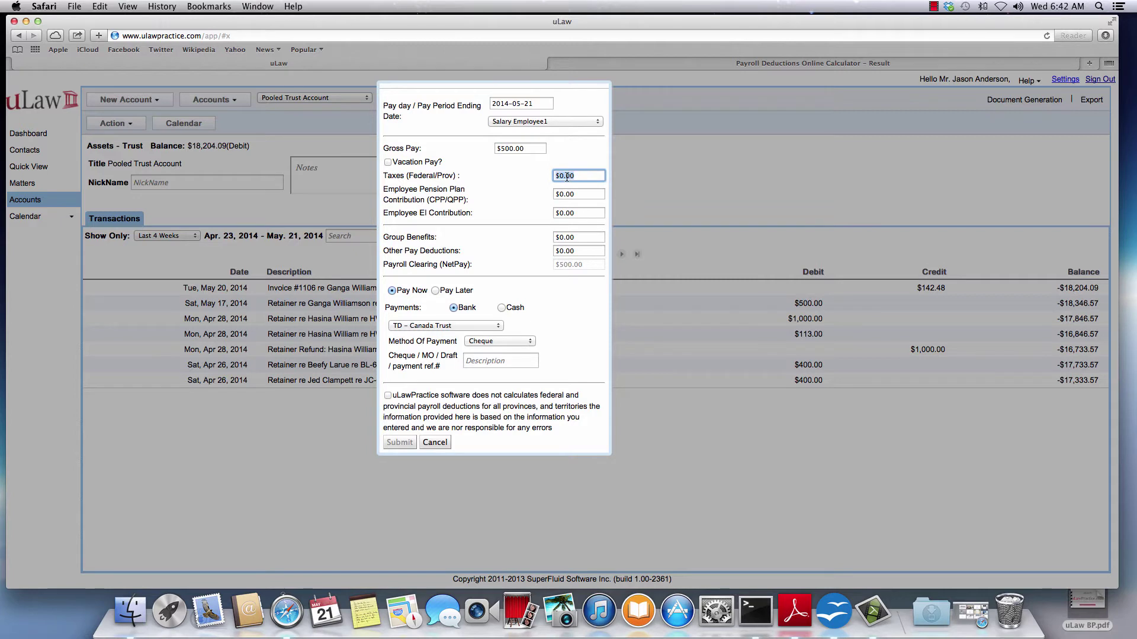
type("55.07")
left_click(539, 195)
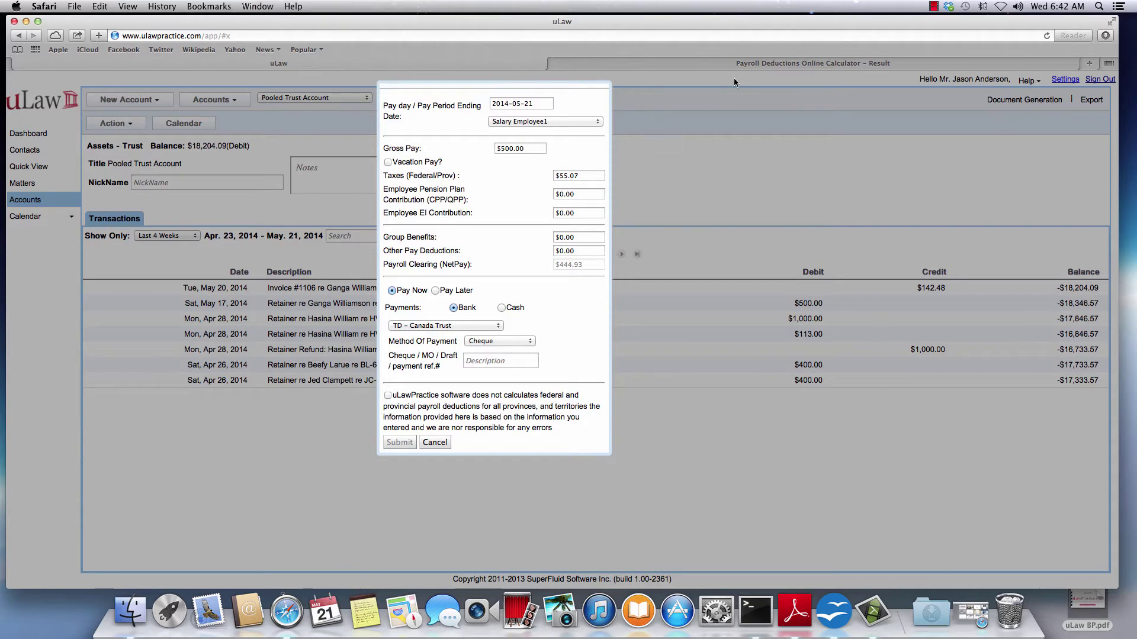
left_click(734, 62)
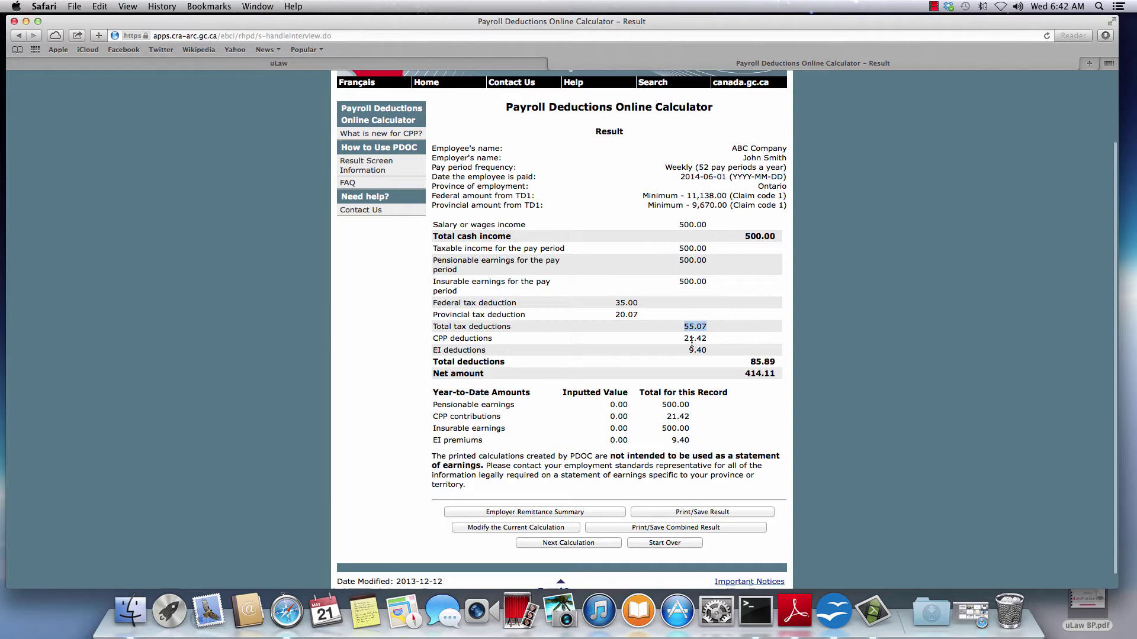
Enter the employee CPP contribution of $21.42, checked against the CRA result.
left_click(455, 59)
left_click(567, 194)
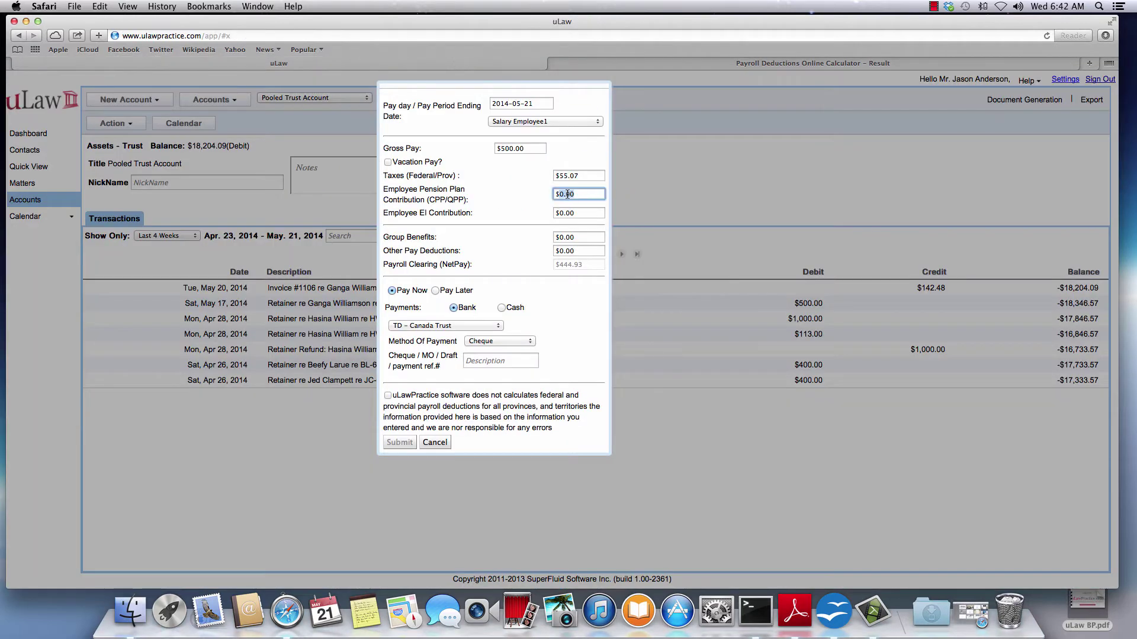
type("$21.42")
left_click(765, 67)
left_click(449, 62)
key("BackSpace")
key("BackSpace")
key("BackSpace")
key("BackSpace")
key("BackSpace")
type("21.4")
left_click(666, 64)
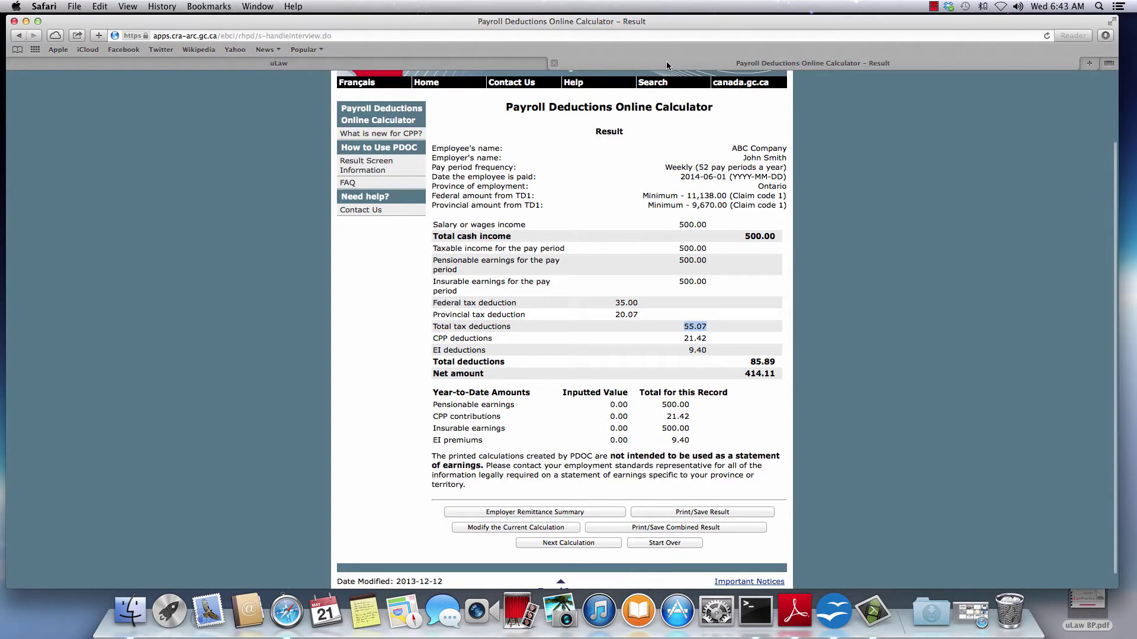
left_click(459, 62)
Enter the employee EI contribution of $9.40, bringing net pay to $414.11.
left_click(562, 213)
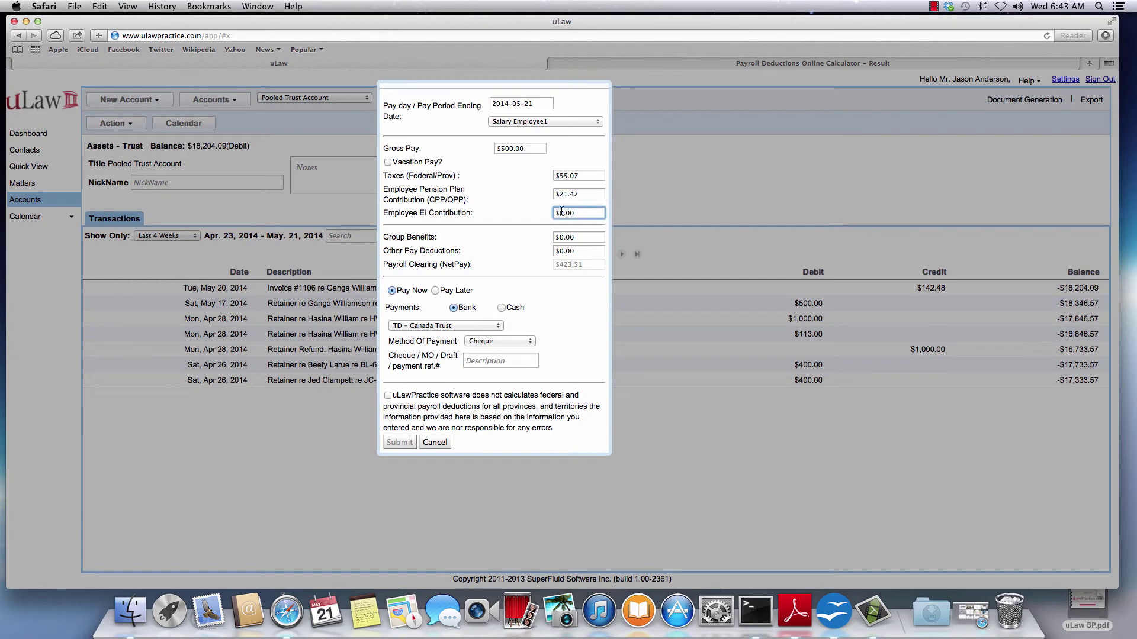
triple_click(561, 213)
type("9.40")
left_click(517, 208)
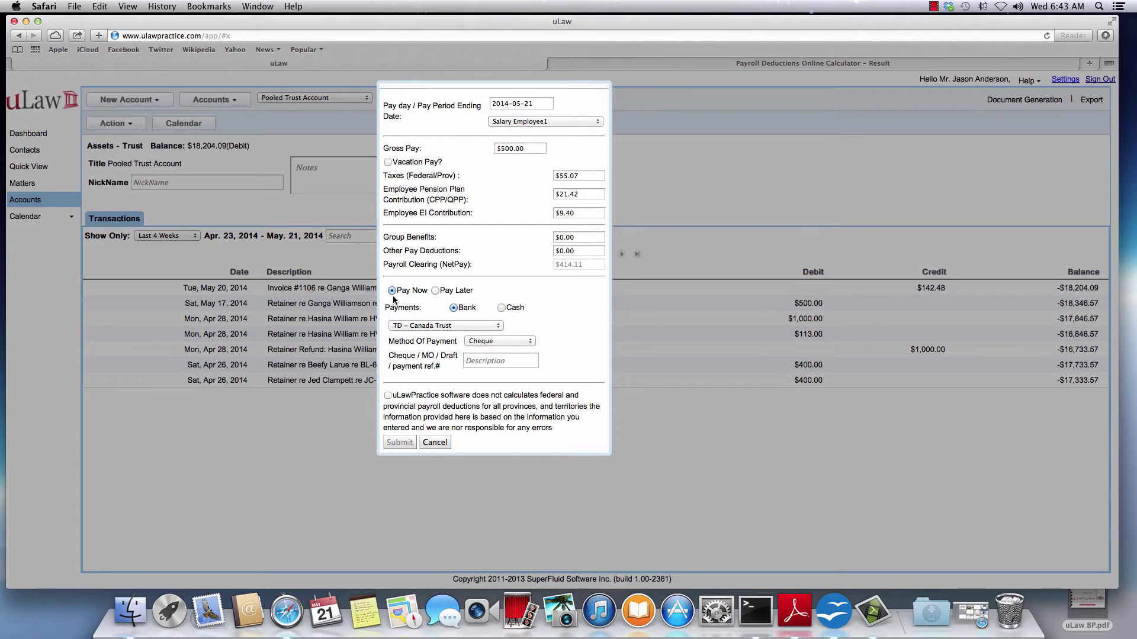
Enter cheque reference 56, accept the disclaimer and submit the payroll clearing entry.
left_click(488, 365)
type("56")
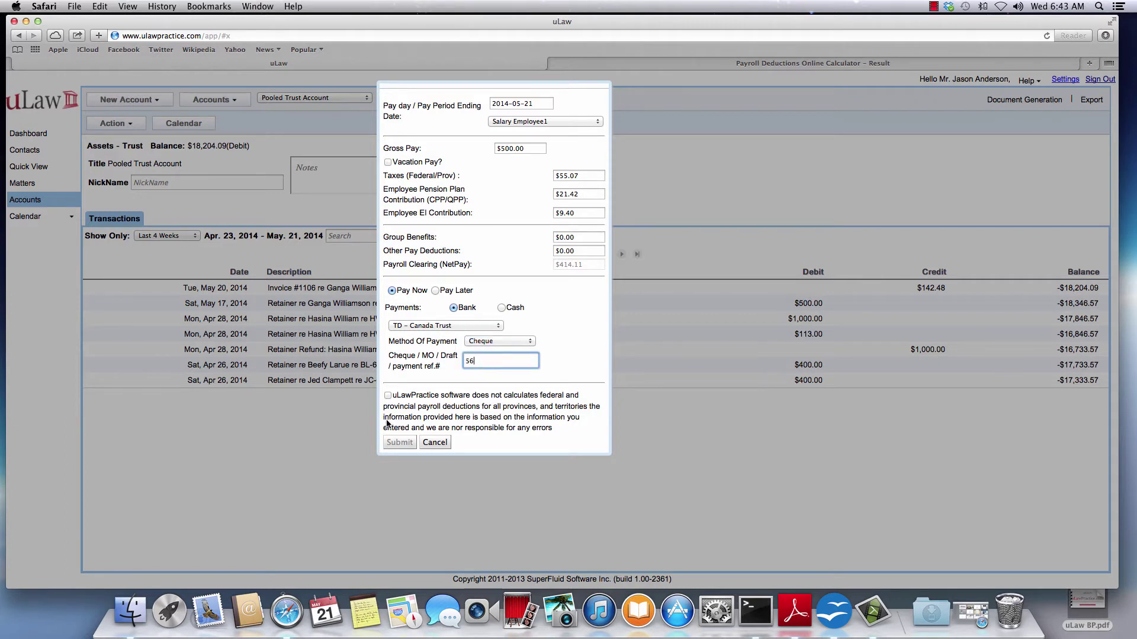
left_click(388, 395)
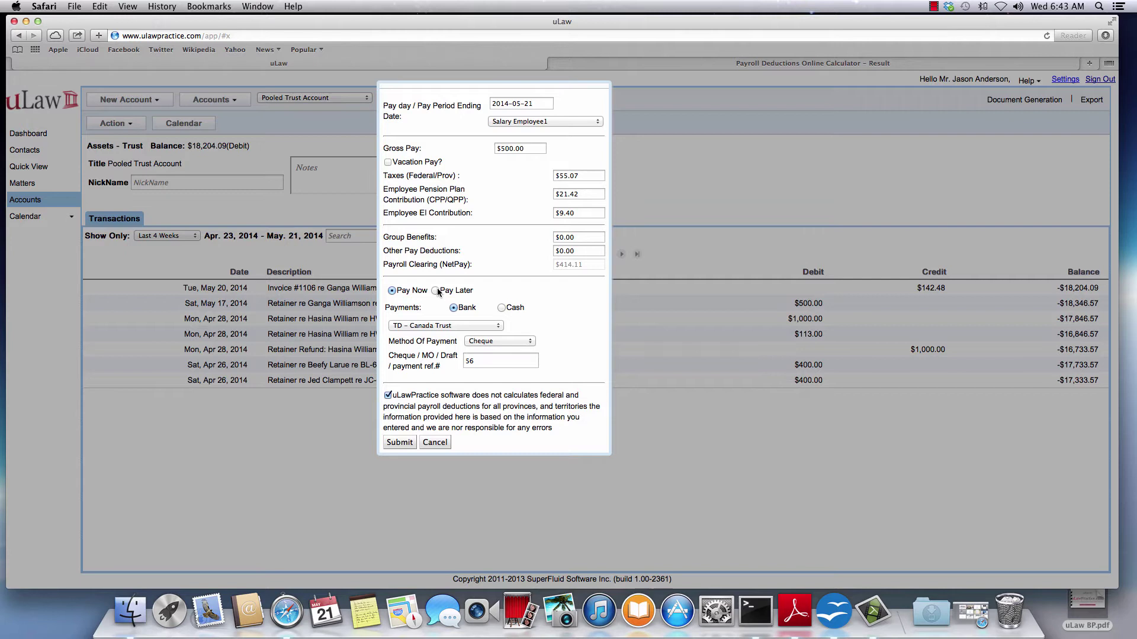
left_click(399, 443)
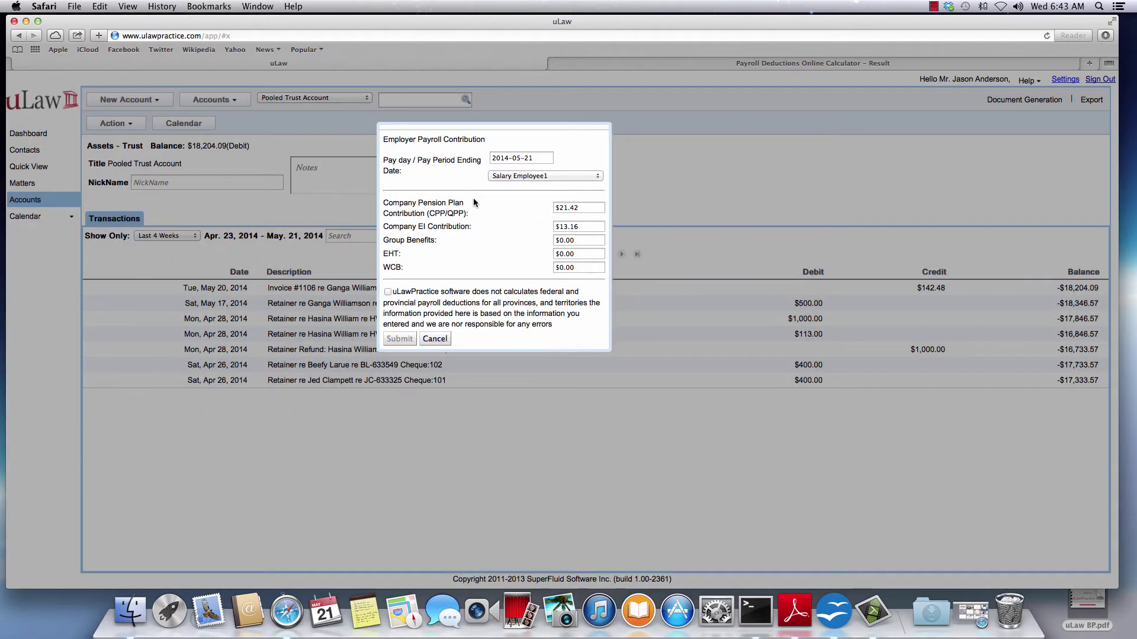
Compare employer CPP $21.42 and EI $13.16 with the CRA Employer Remittance Summary.
left_click(781, 64)
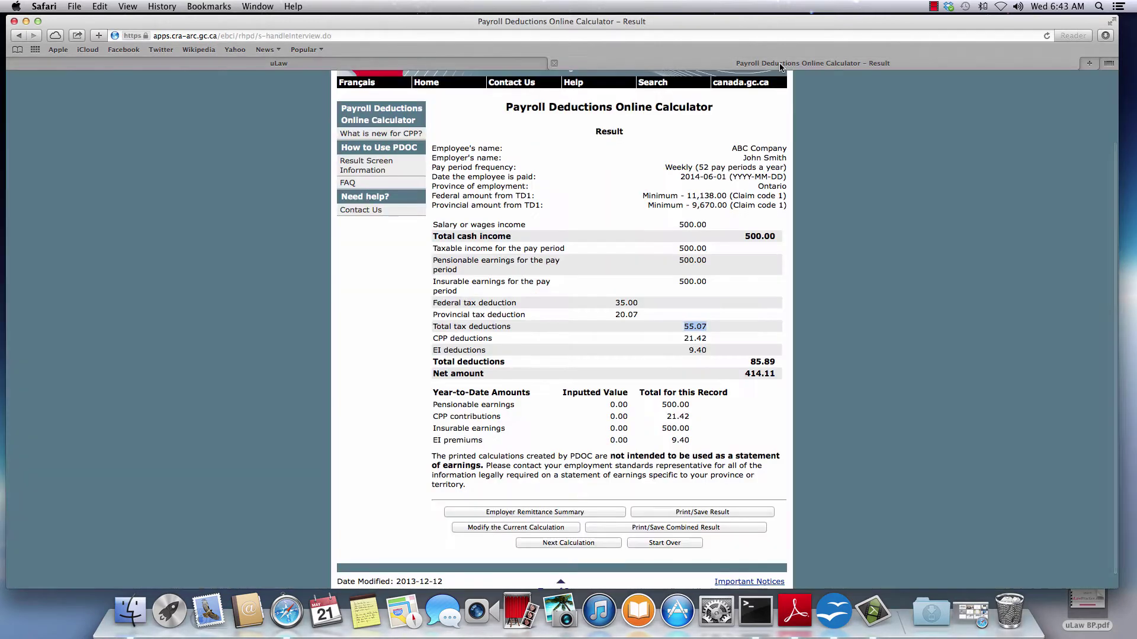
left_click(494, 513)
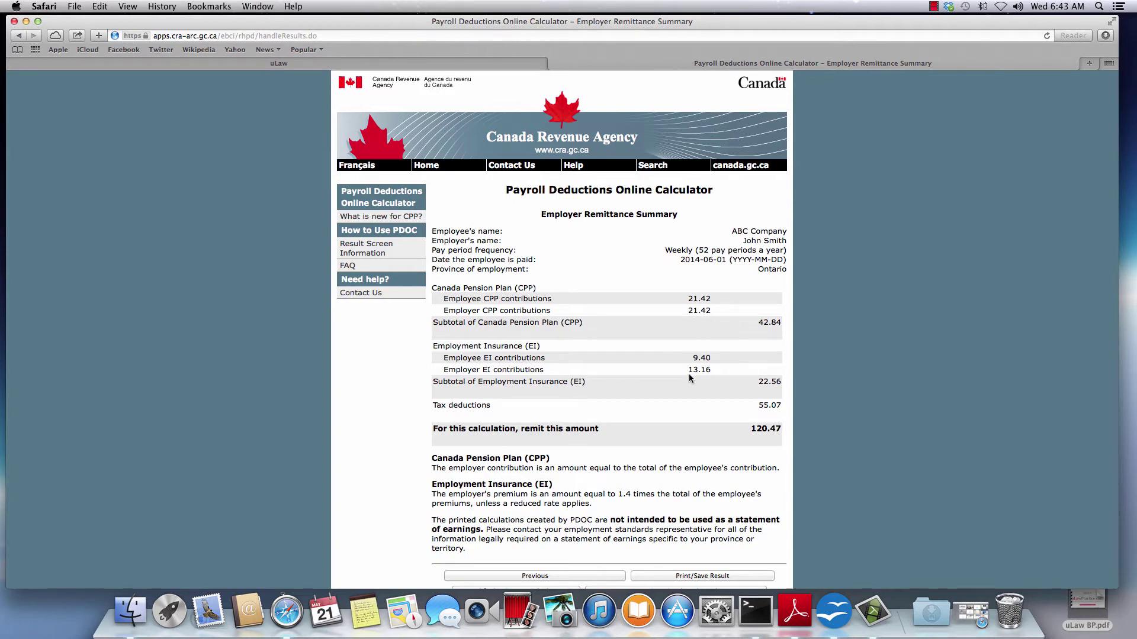
left_click(402, 63)
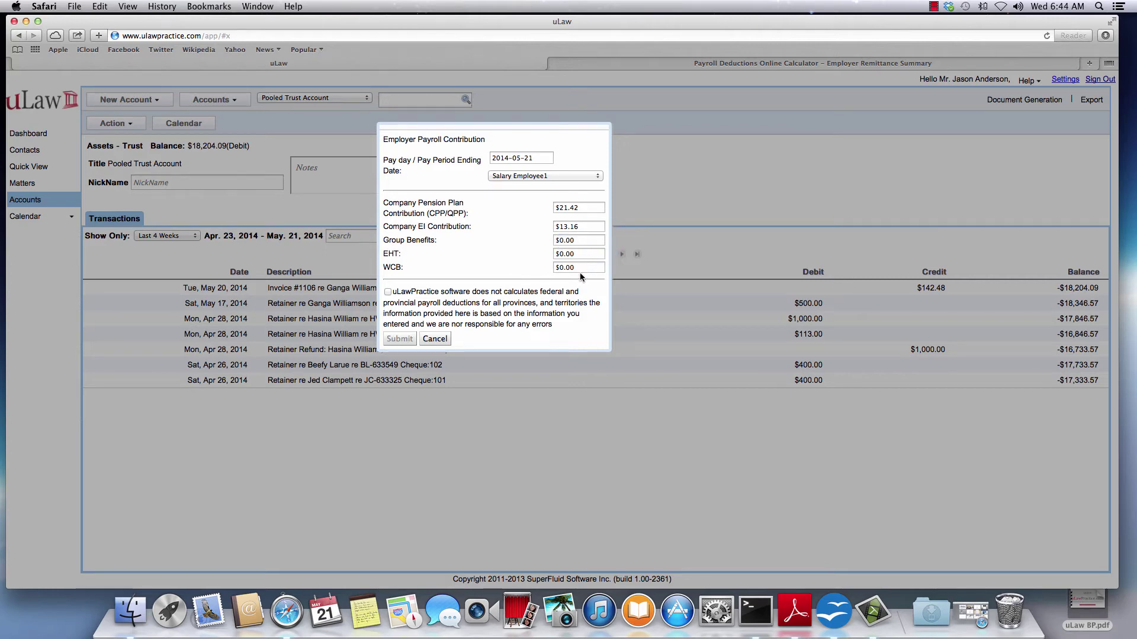
Accept the disclaimer and submit the employer payroll contribution entry.
left_click(387, 292)
left_click(399, 339)
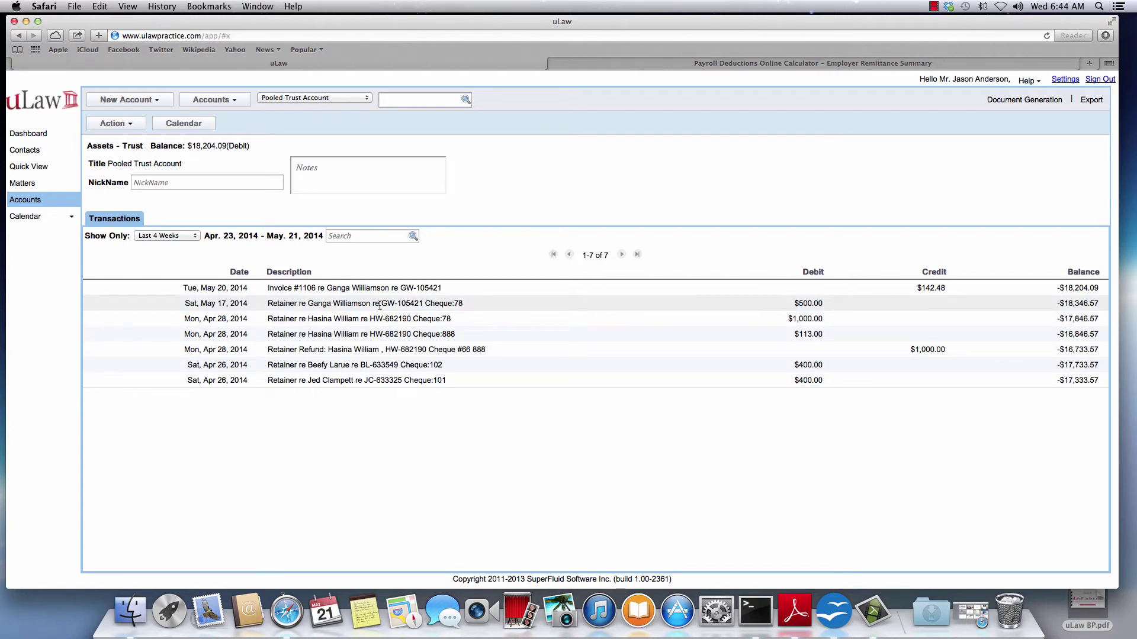
left_click(122, 128)
Start a new Pay Later payroll clearing entry for Salary Employee2.
mouse_move(135, 179)
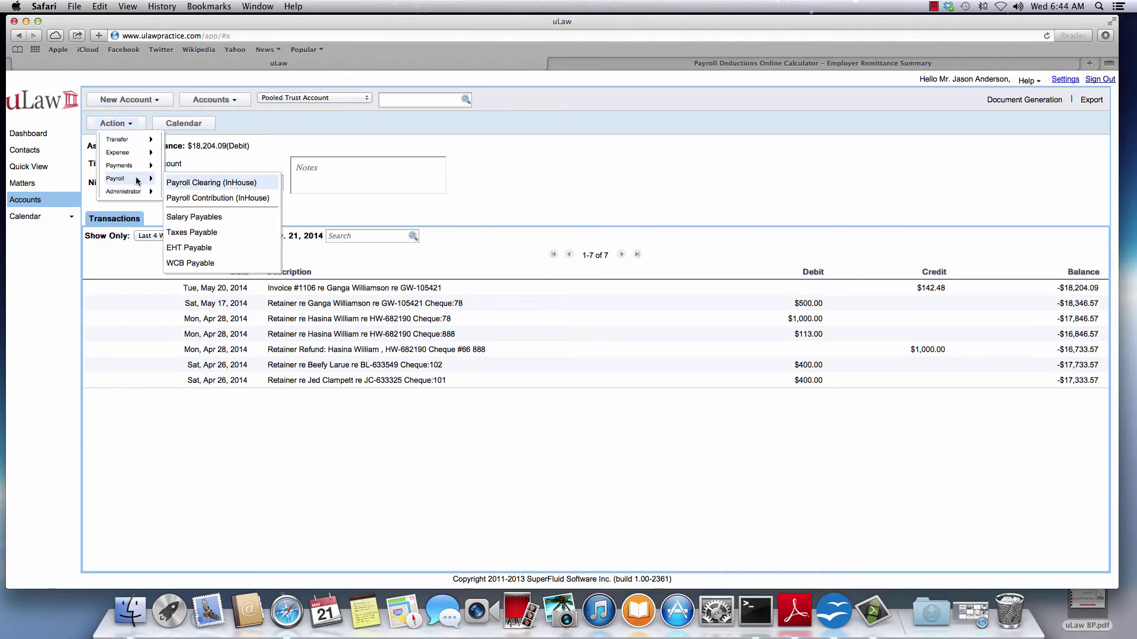
left_click(197, 182)
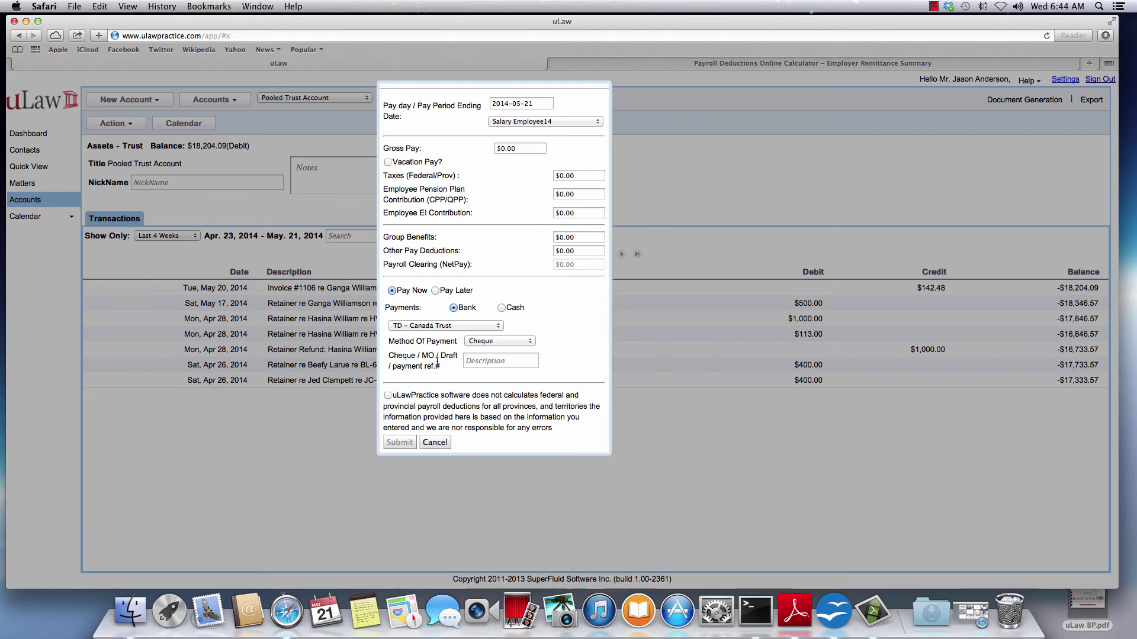
left_click(435, 290)
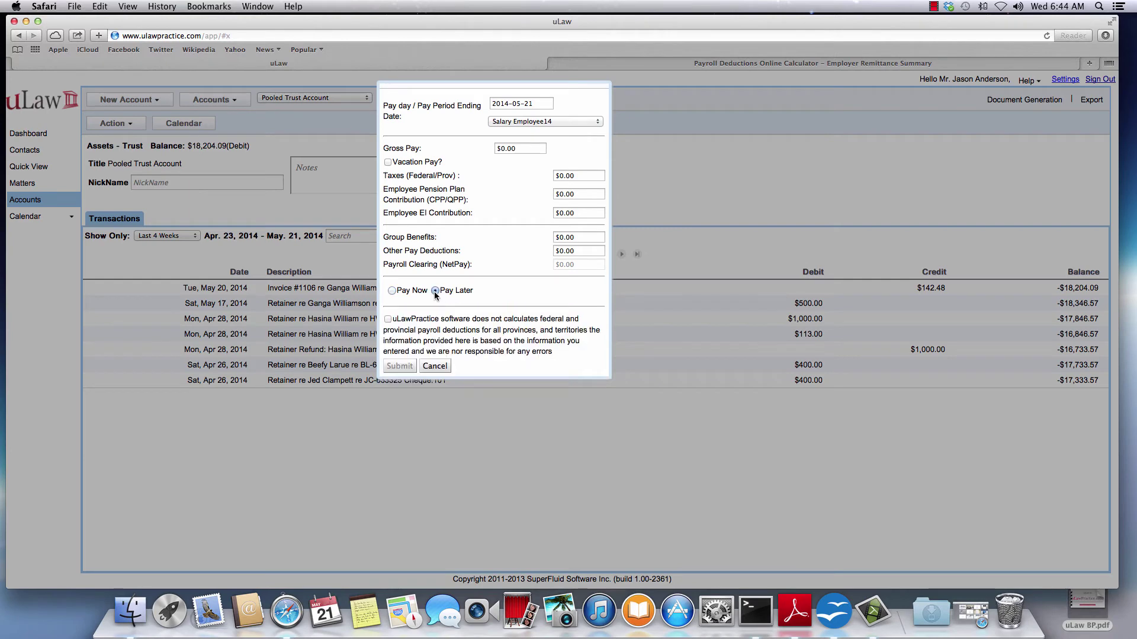
left_click(556, 121)
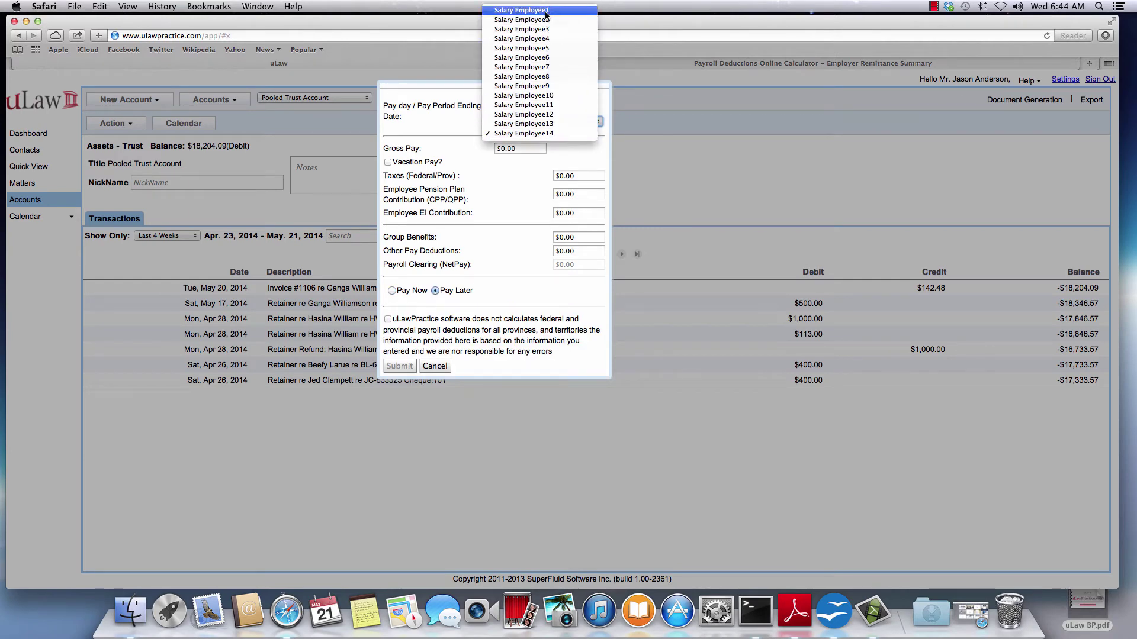
left_click(545, 12)
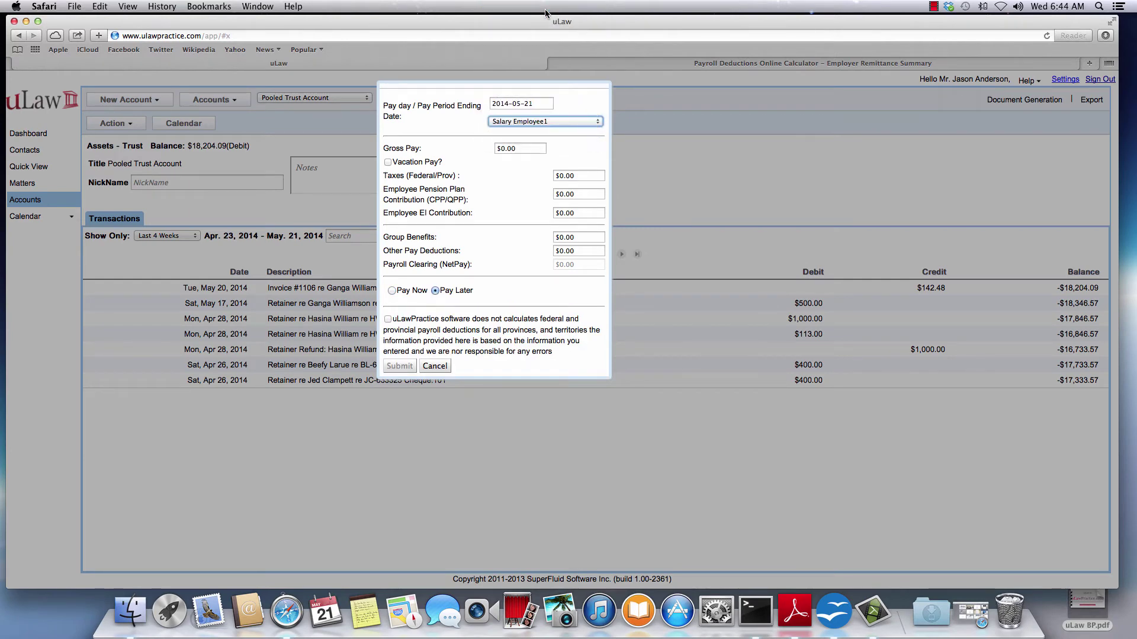
left_click(527, 121)
left_click(533, 132)
left_click(648, 63)
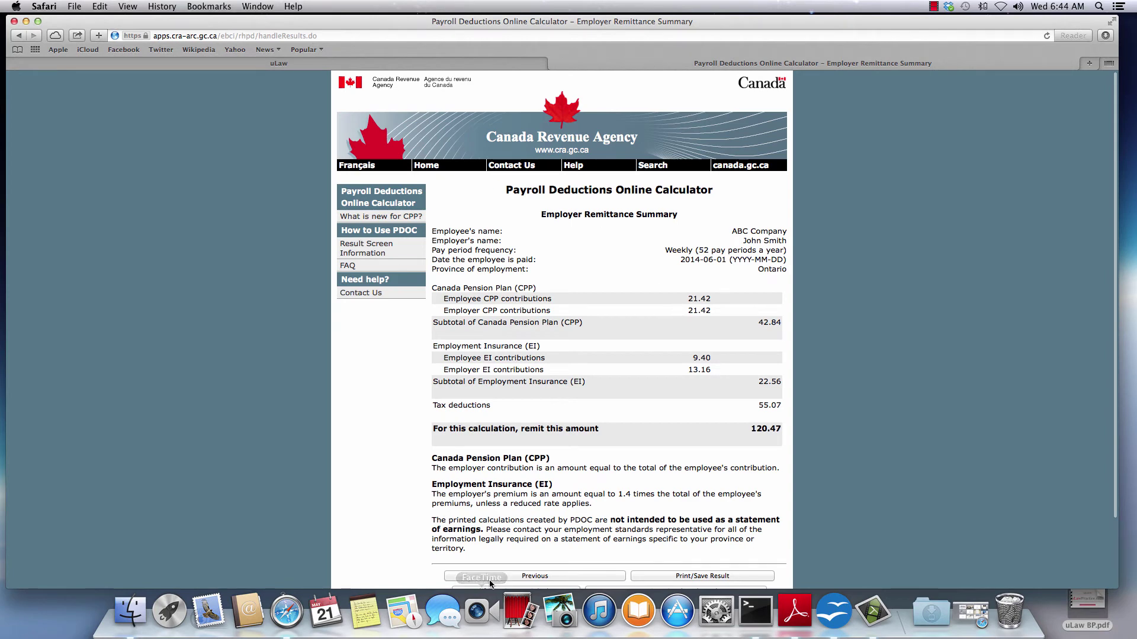
left_click(509, 573)
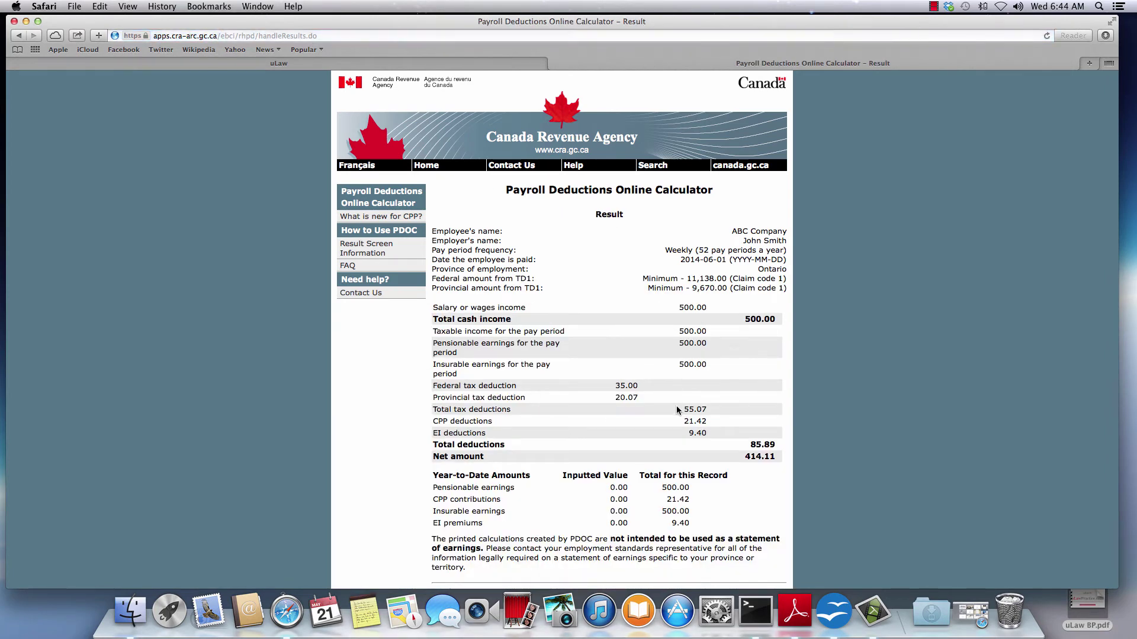
left_click(279, 63)
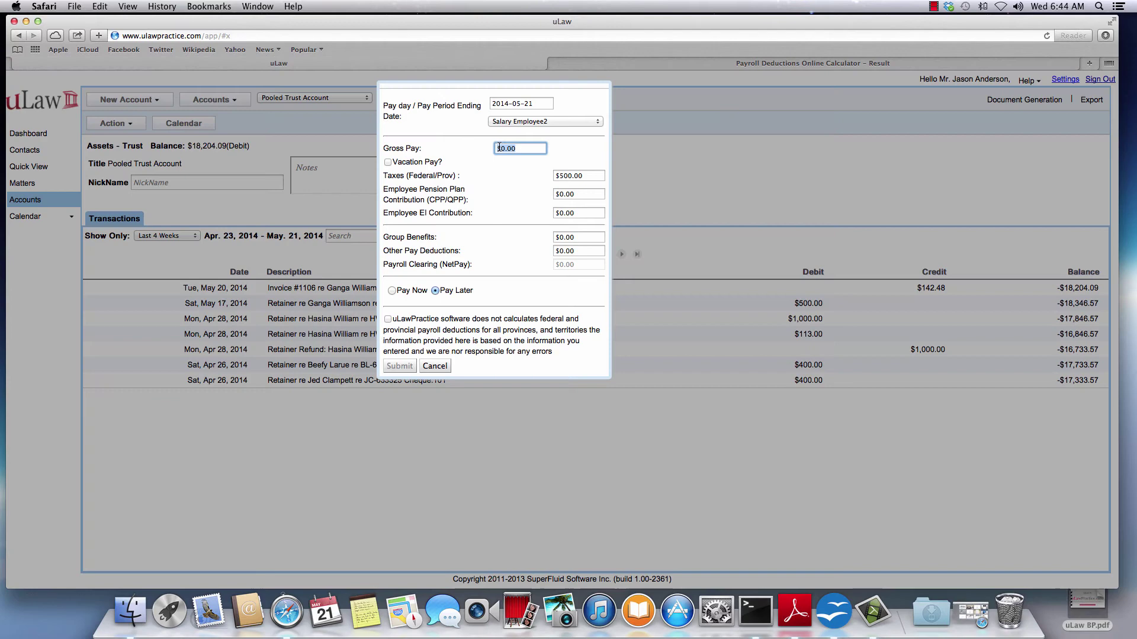
Enter gross pay 500 and taxes of $55.07.
left_click(519, 148)
type("5")
left_click(572, 176)
triple_click(572, 176)
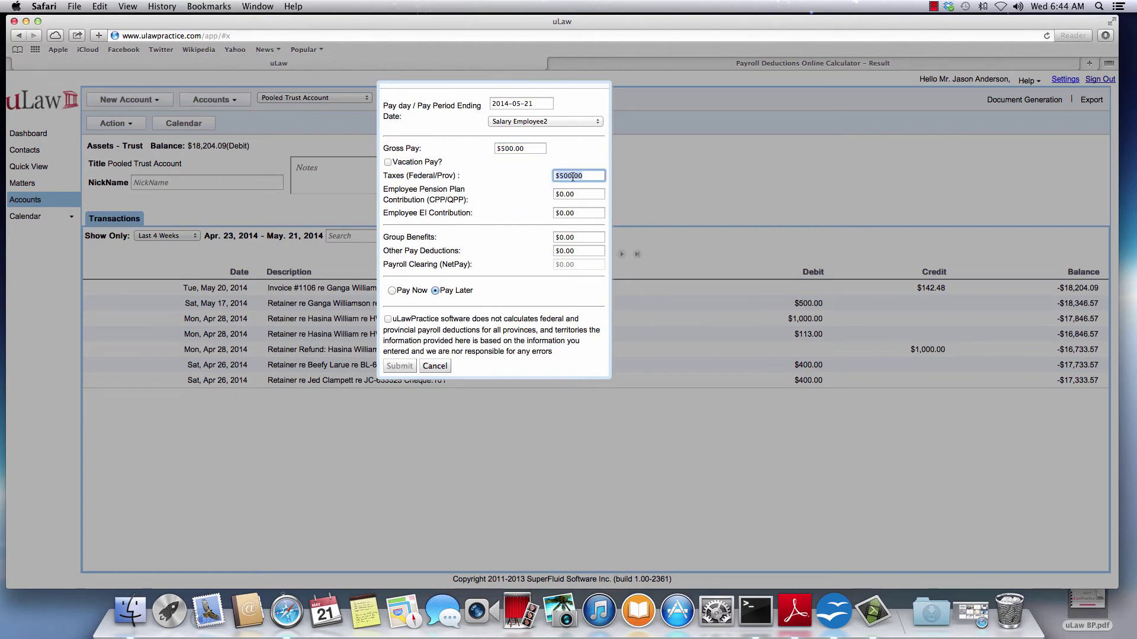
type("55.07")
left_click(537, 189)
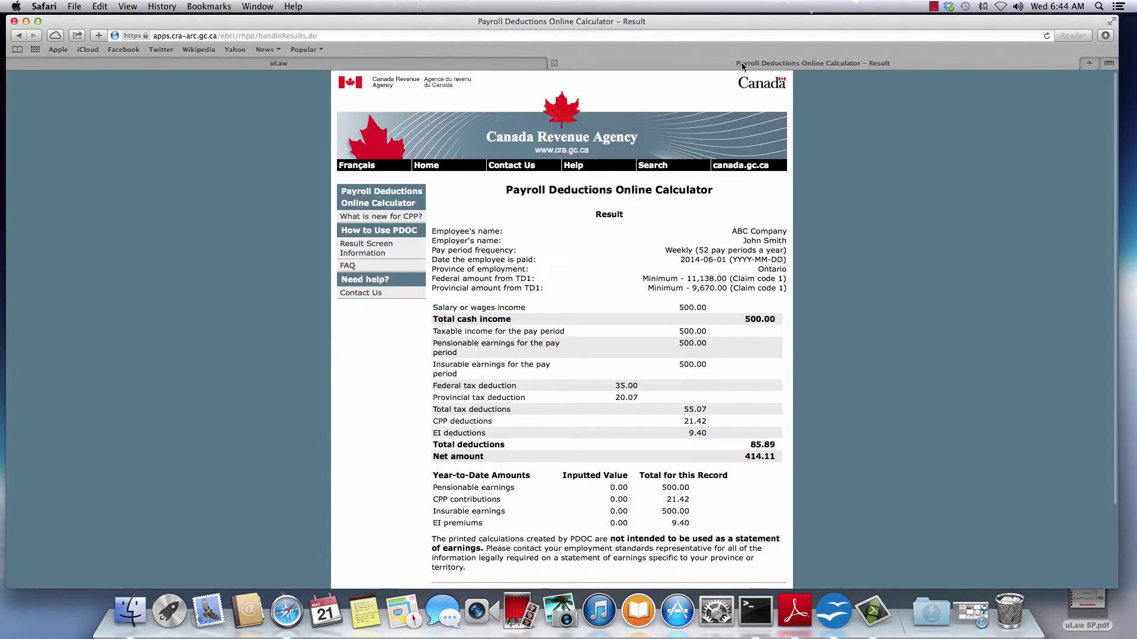
left_click(741, 65)
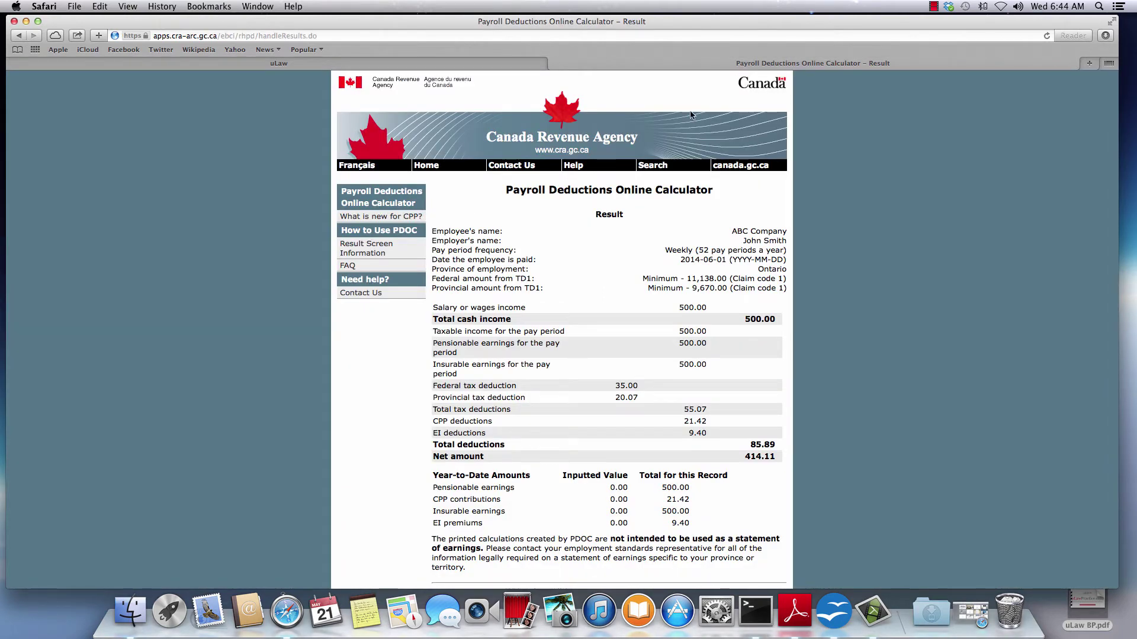
left_click(371, 63)
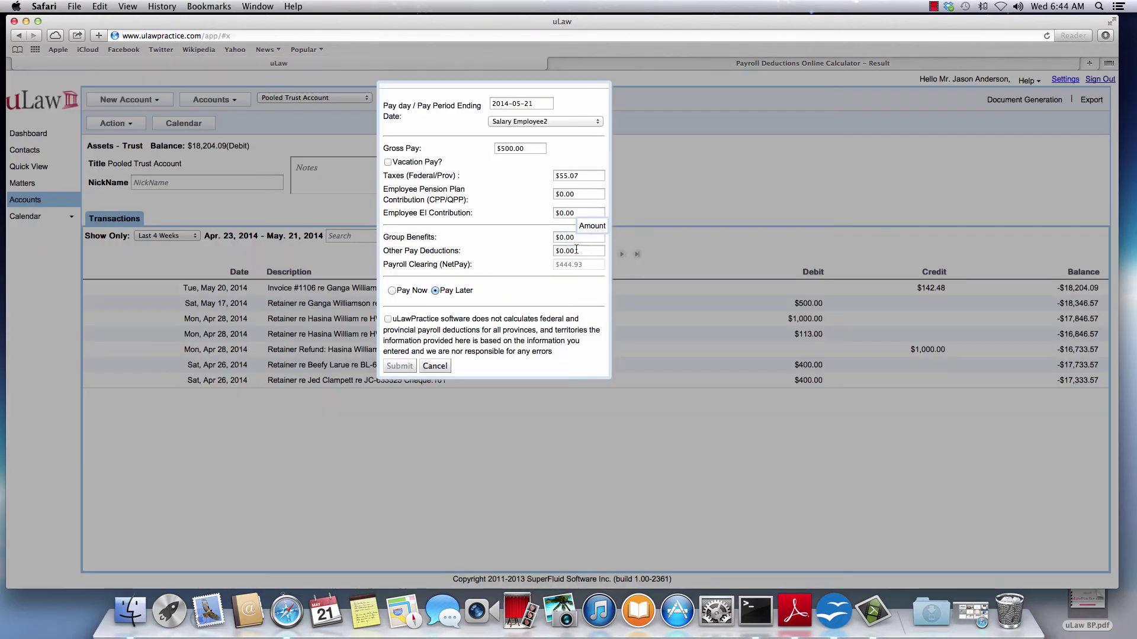
Enter CPP of $21.42 and EI of $9.40, leaving $414.11 net.
left_click(569, 194)
type("21.")
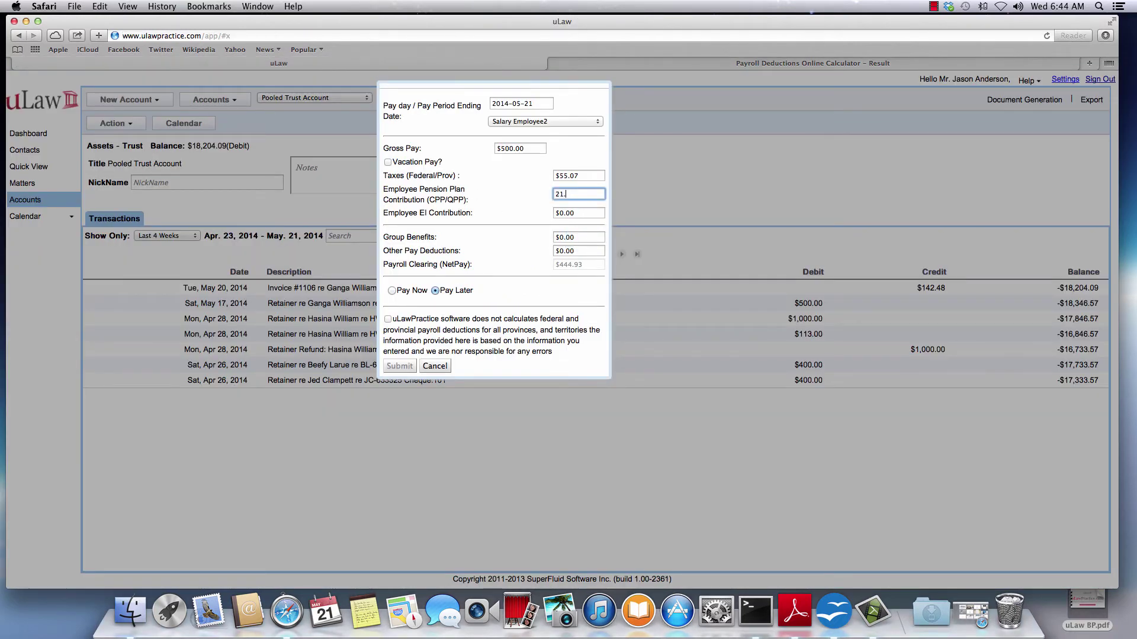
type("42")
left_click(573, 214)
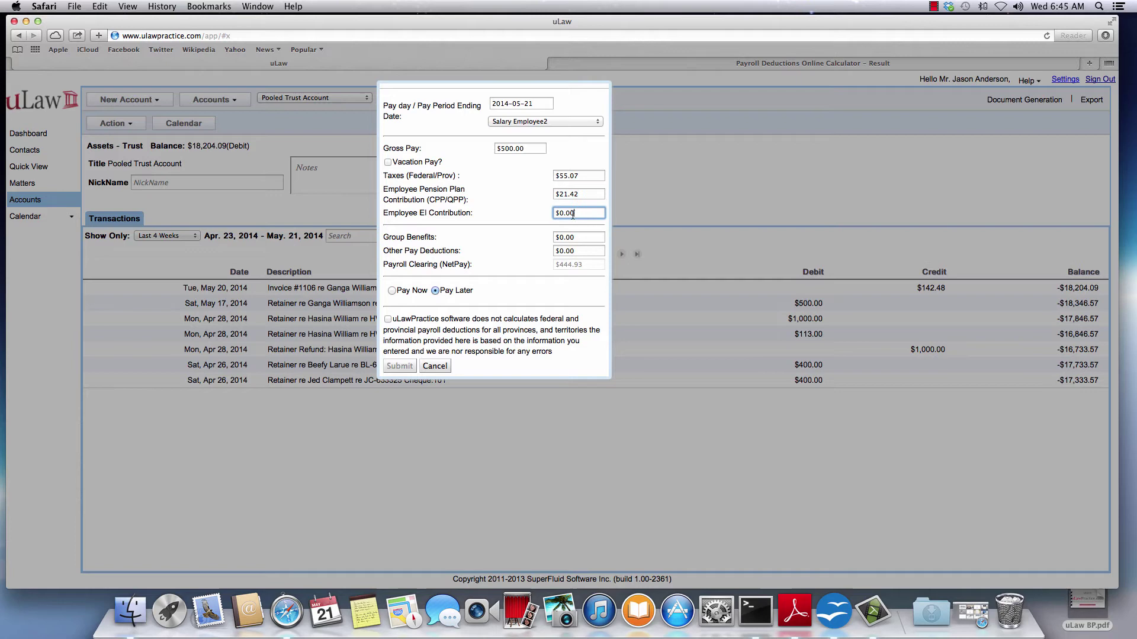
left_click(628, 62)
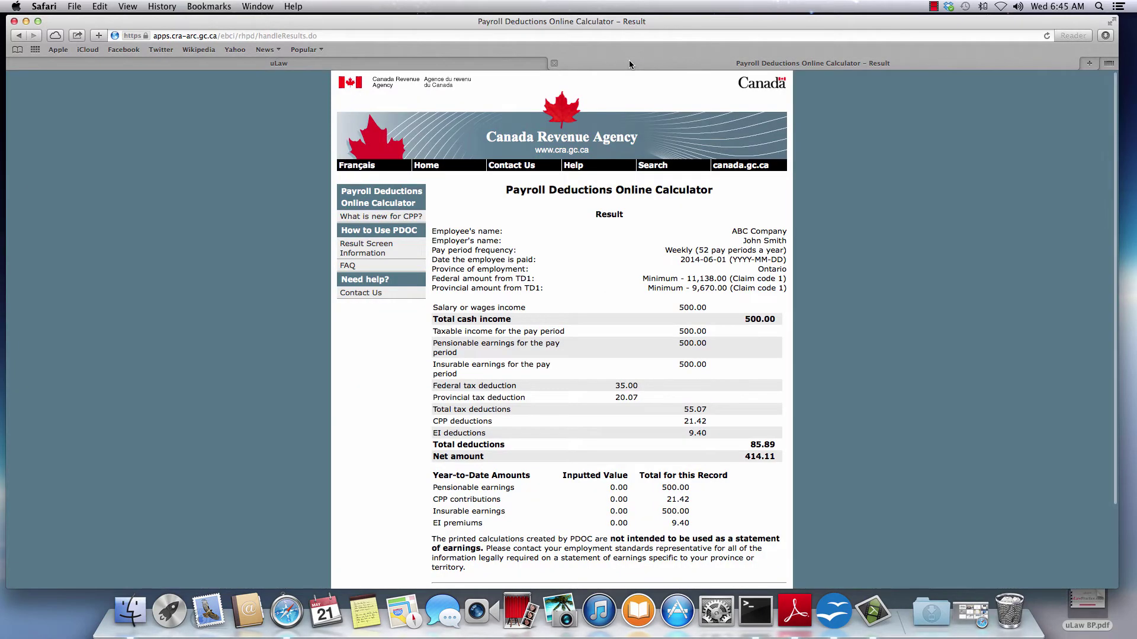
left_click(530, 64)
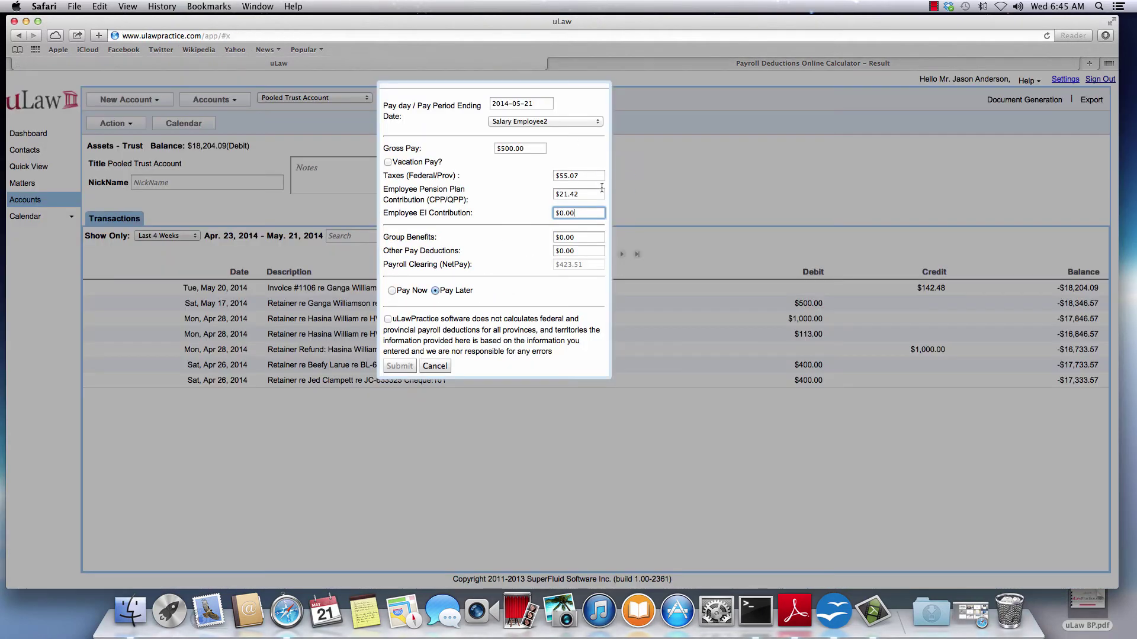
double_click(561, 213)
type("9.40")
left_click(526, 208)
Submit the clearing entry, then verify and submit employer contributions of $21.42 CPP and $13.16 EI.
left_click(388, 319)
left_click(401, 366)
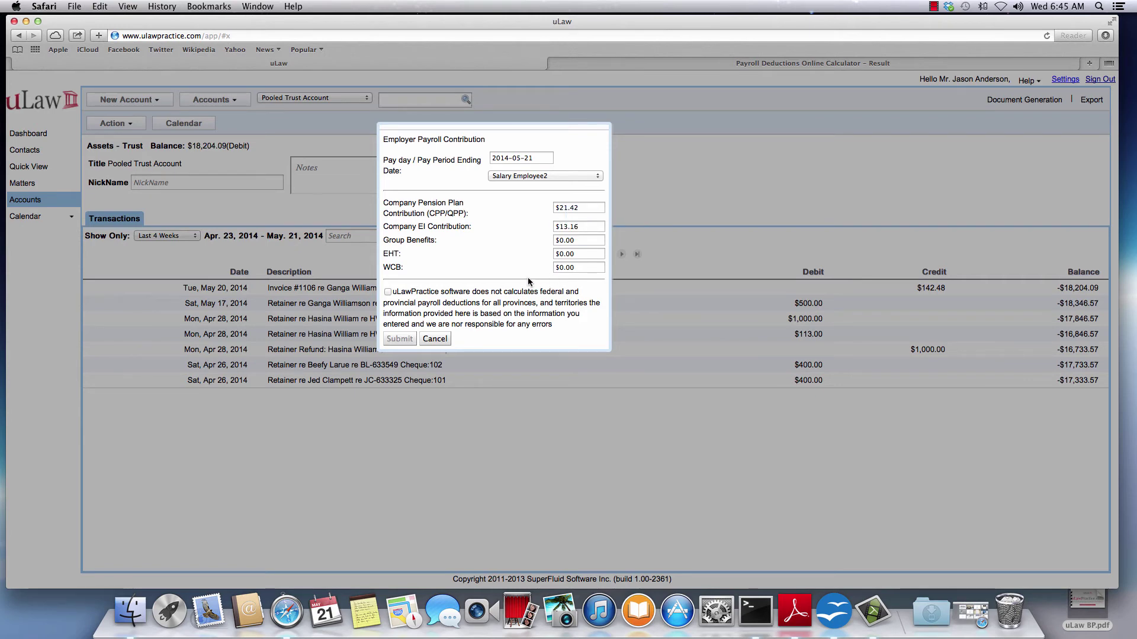
left_click(698, 61)
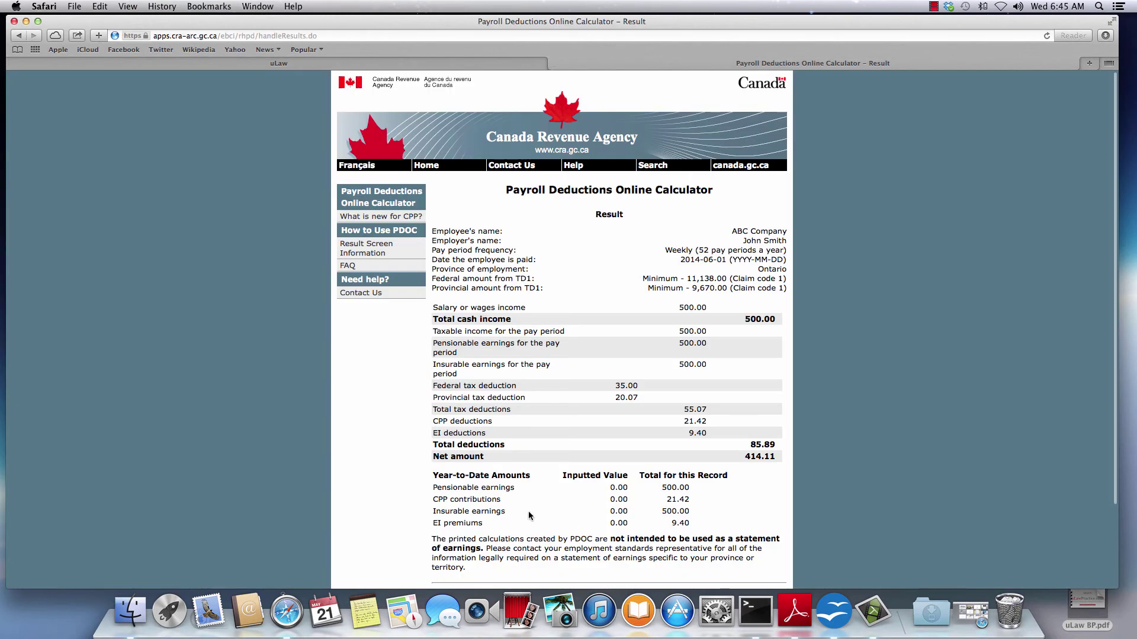
scroll(528, 511, "down", 1)
left_click(527, 573)
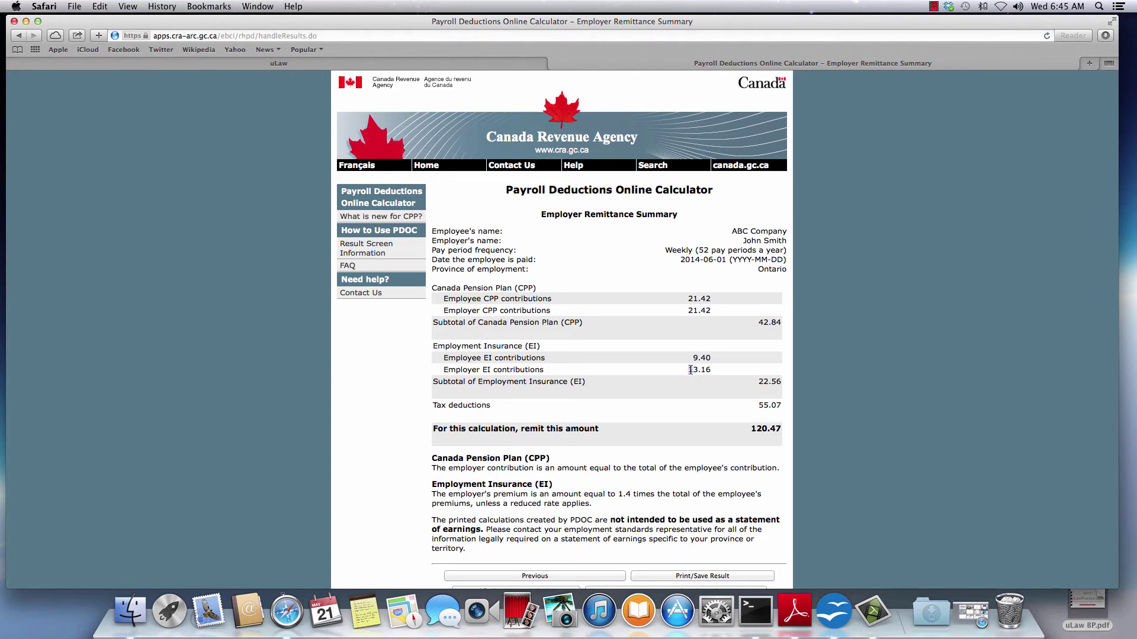
left_click(457, 64)
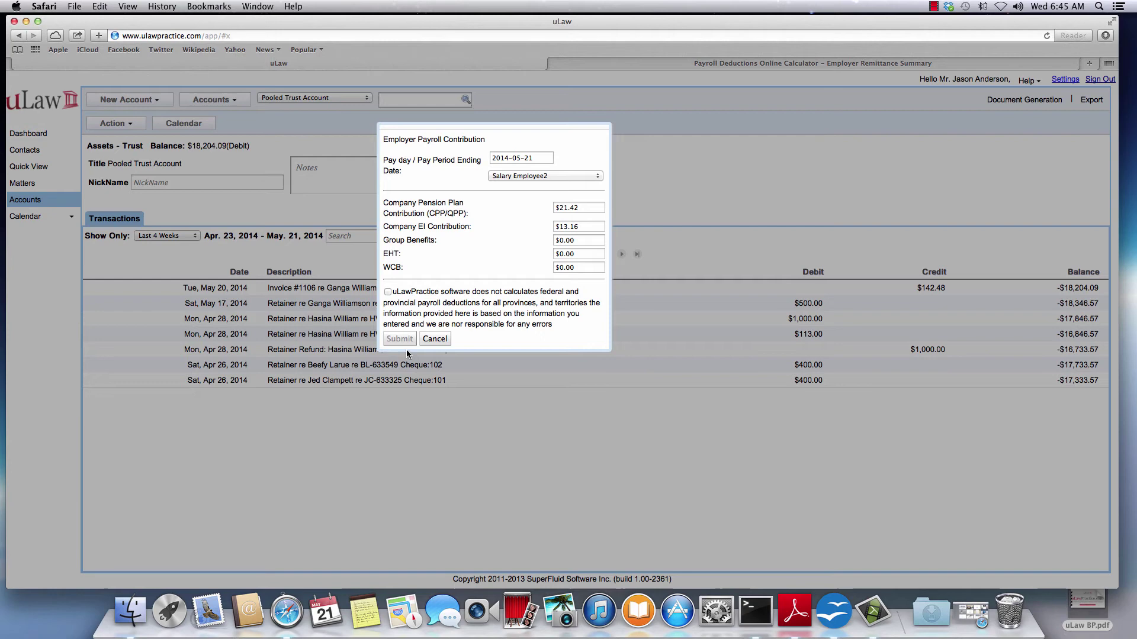
left_click(387, 292)
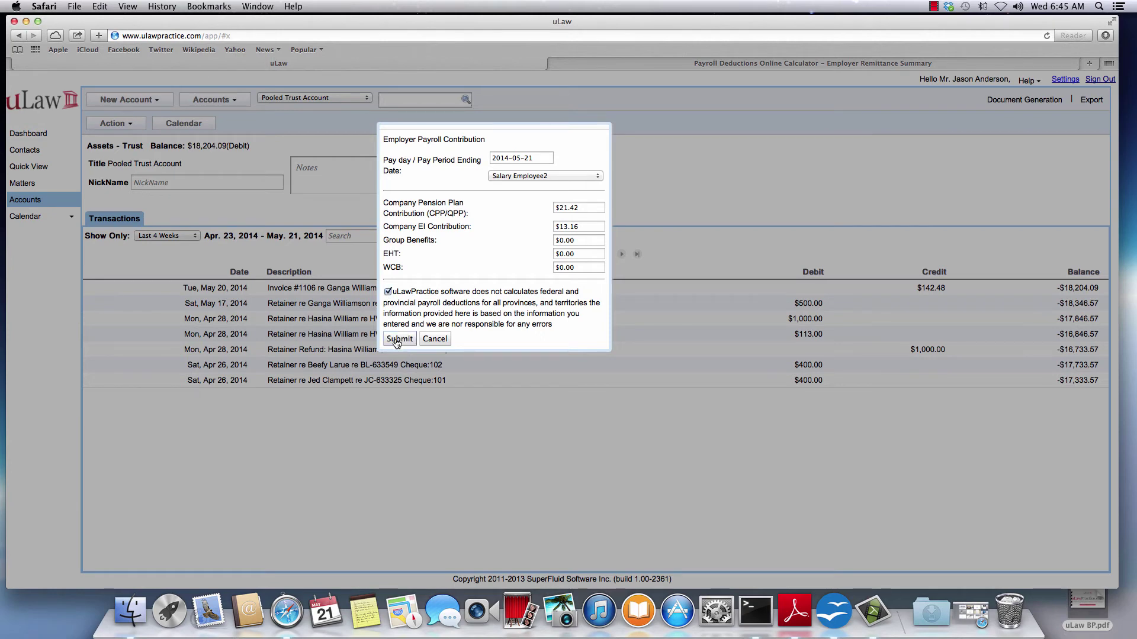
left_click(395, 340)
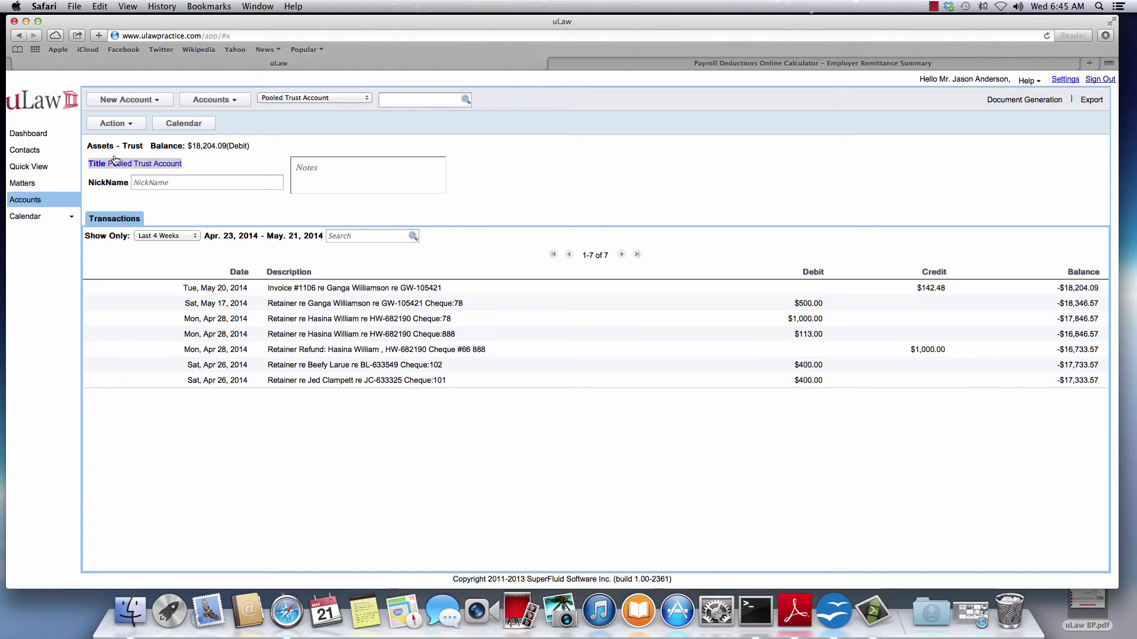
Pay the $414.11 Salary Payables row by Bank/Cheque with cheque reference 67.
left_click(127, 123)
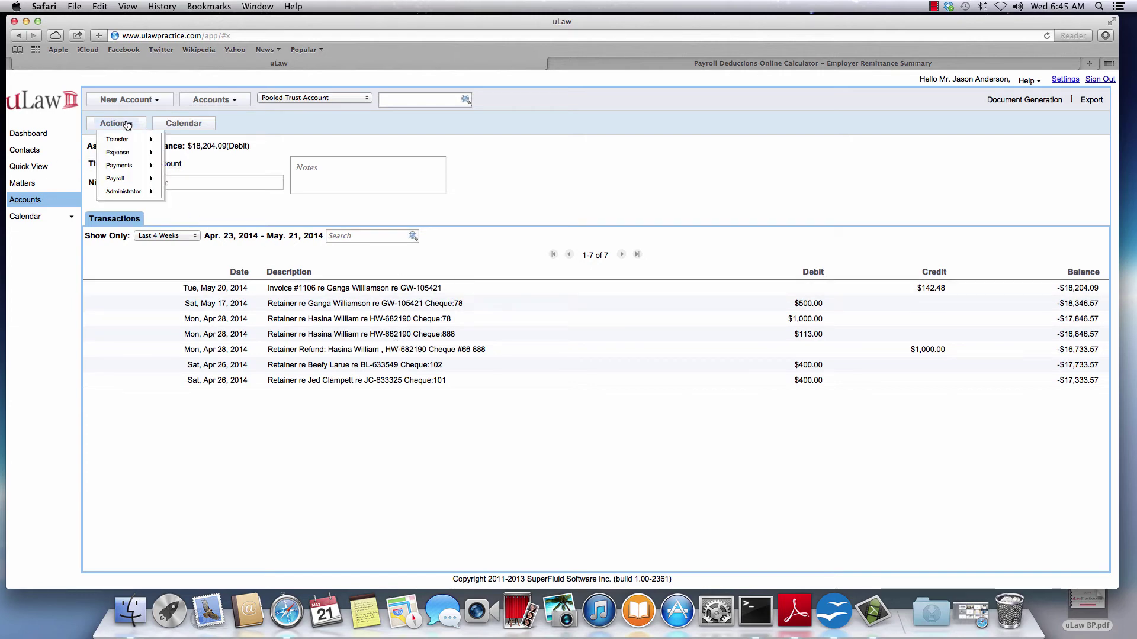
mouse_move(131, 179)
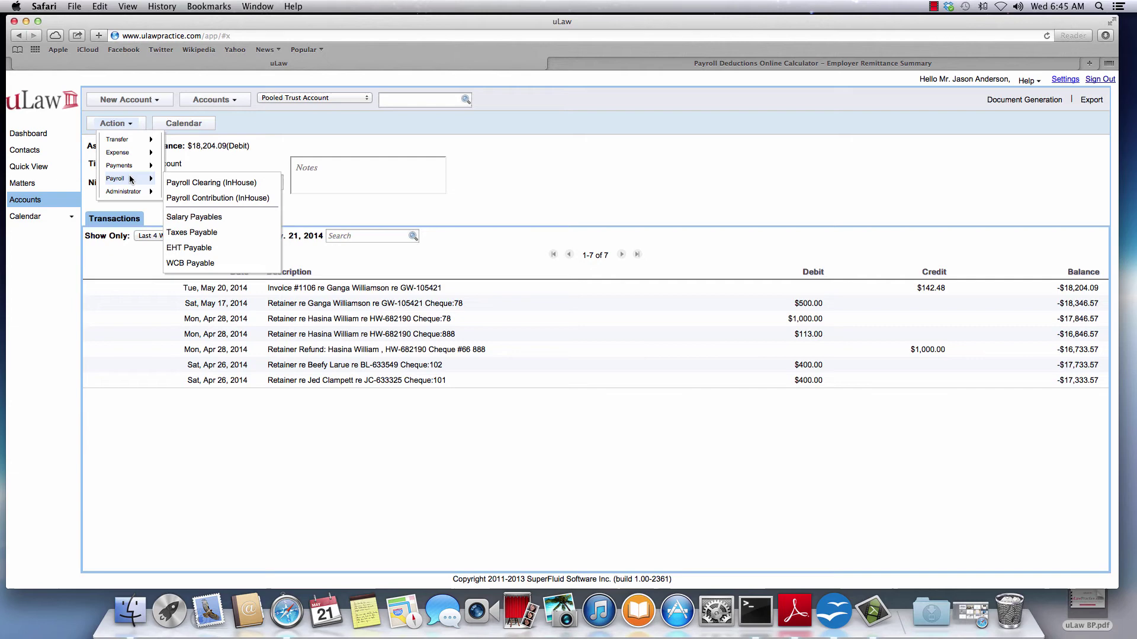
left_click(214, 223)
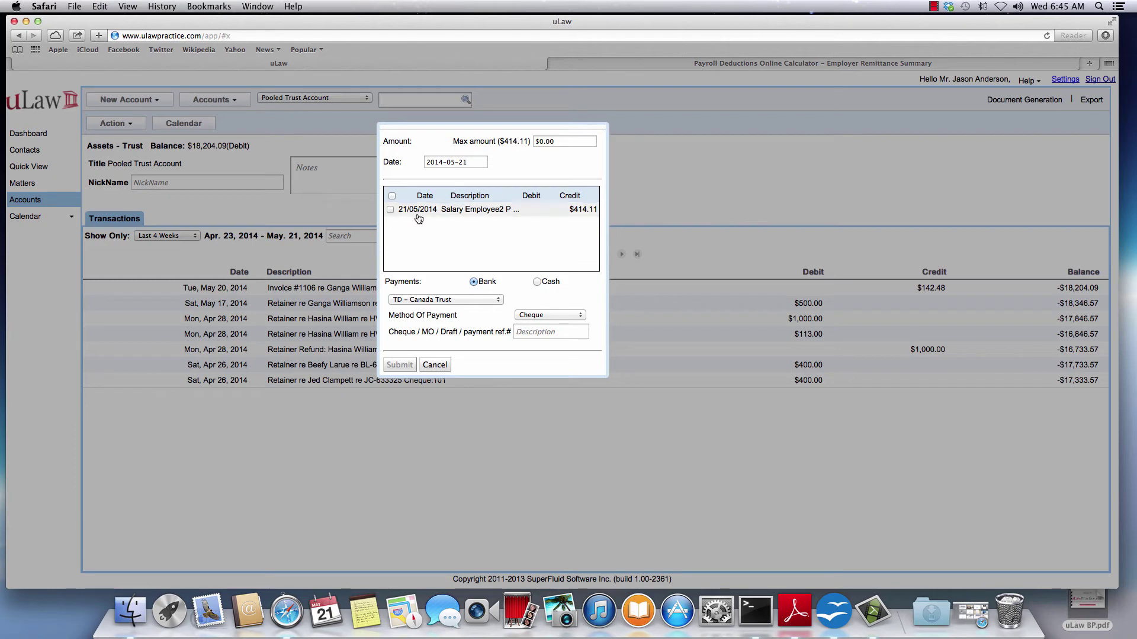
left_click(389, 209)
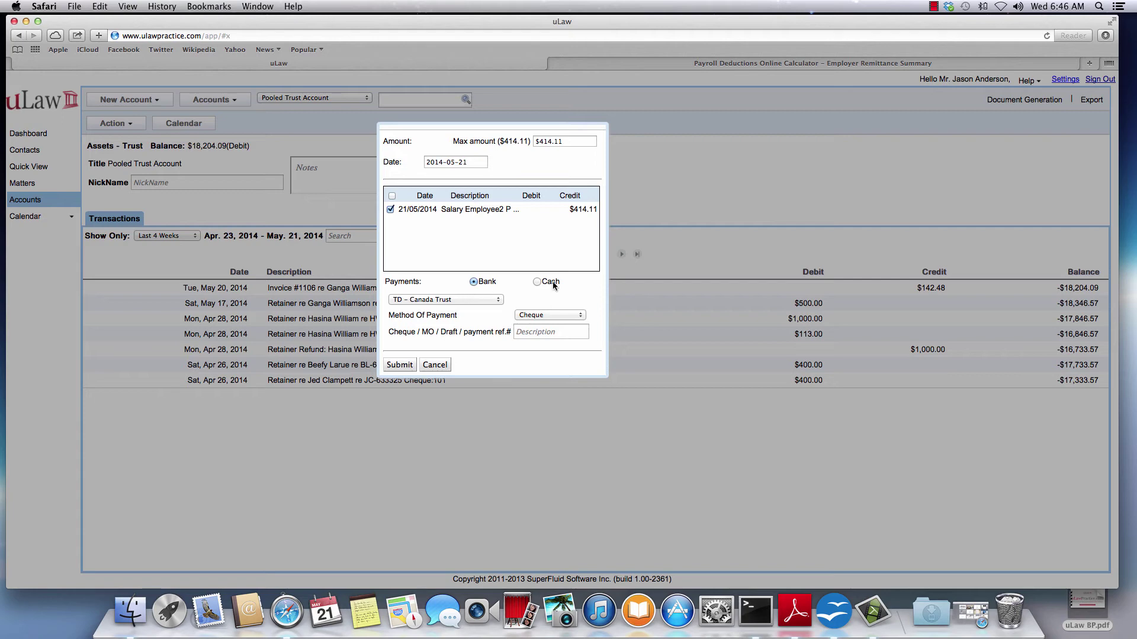
left_click(530, 330)
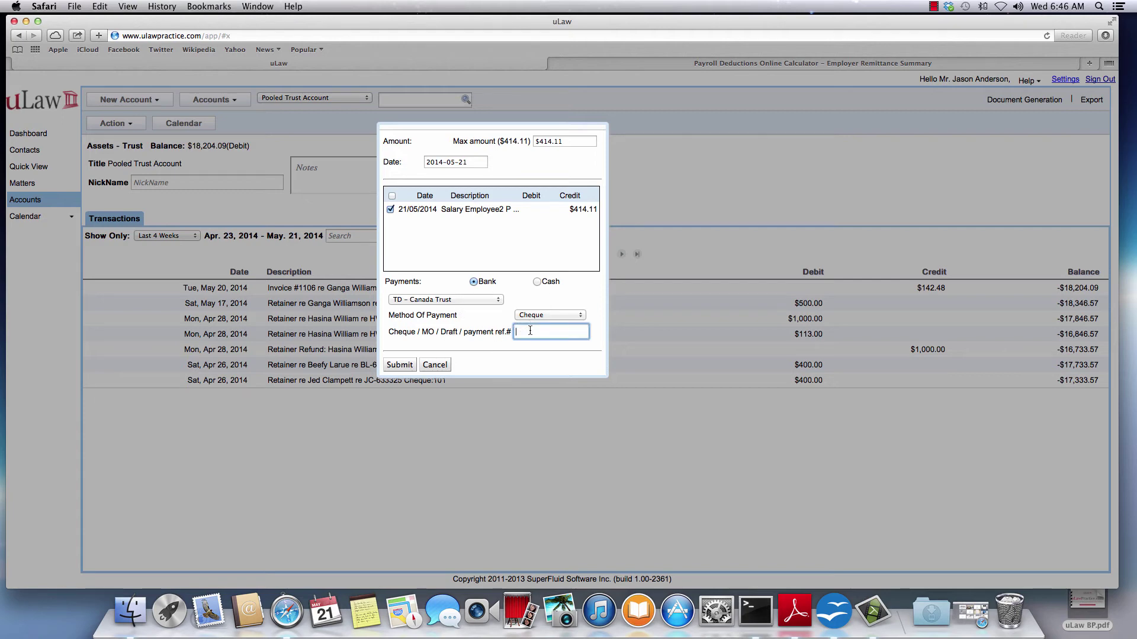
type("67")
left_click(399, 366)
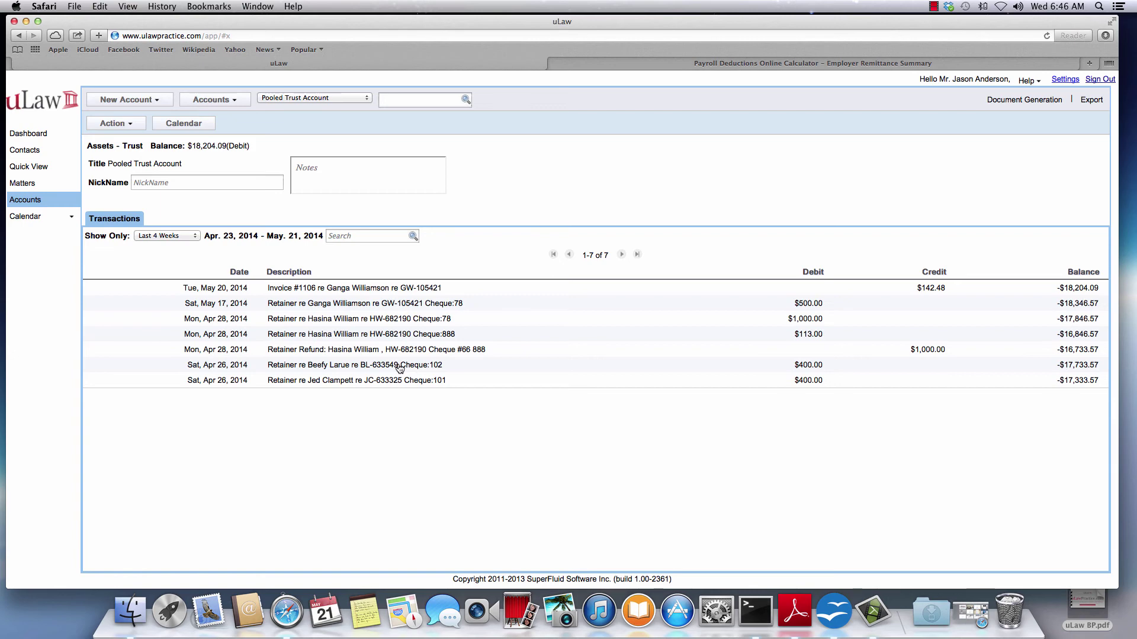
Start a Taxes Payable remittance with cheque reference 78 and accept the deductions disclaimer.
left_click(122, 125)
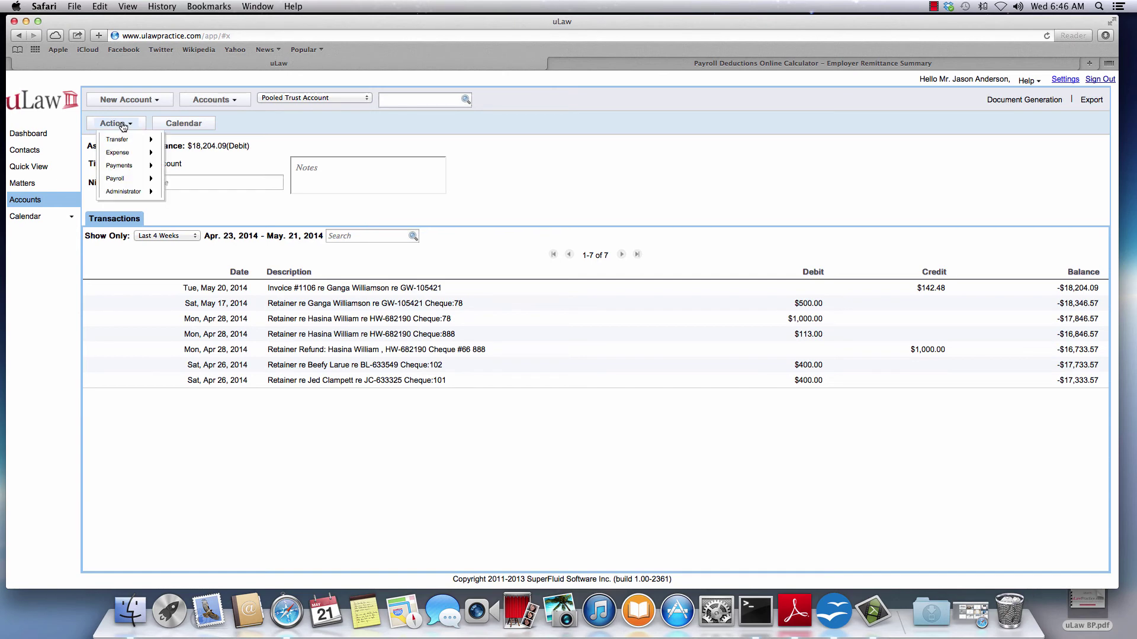
mouse_move(125, 180)
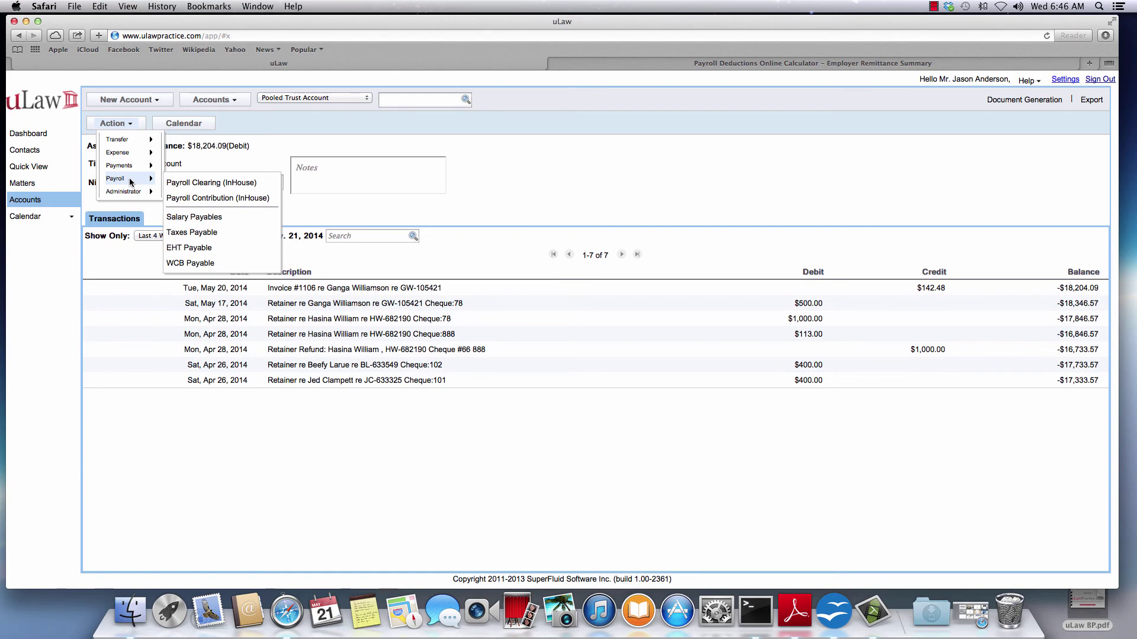
left_click(211, 232)
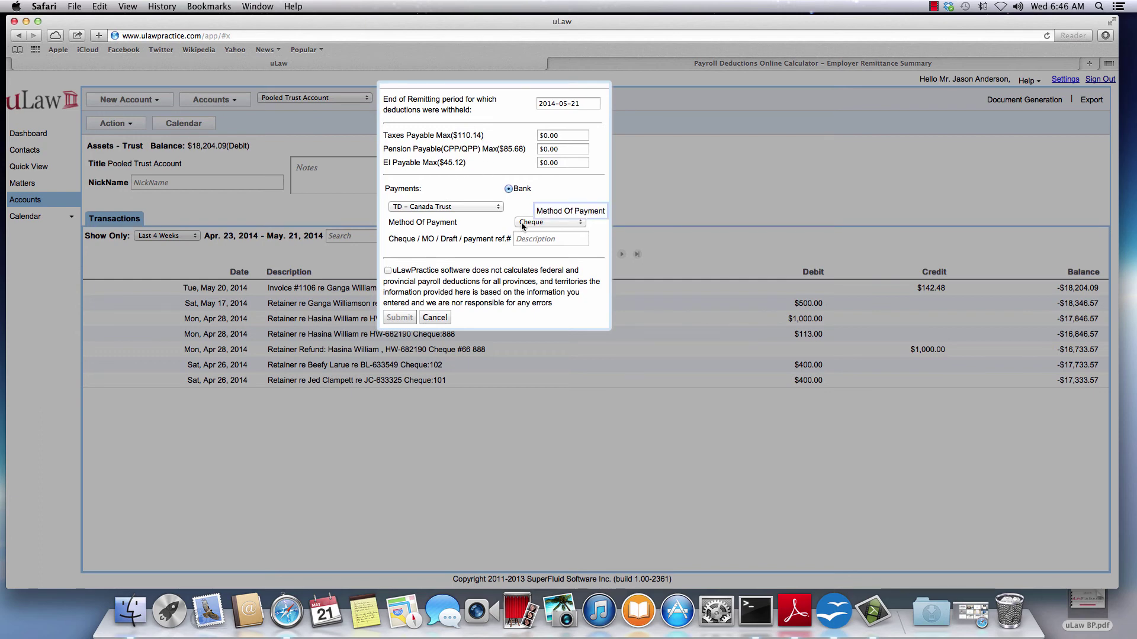
left_click(541, 239)
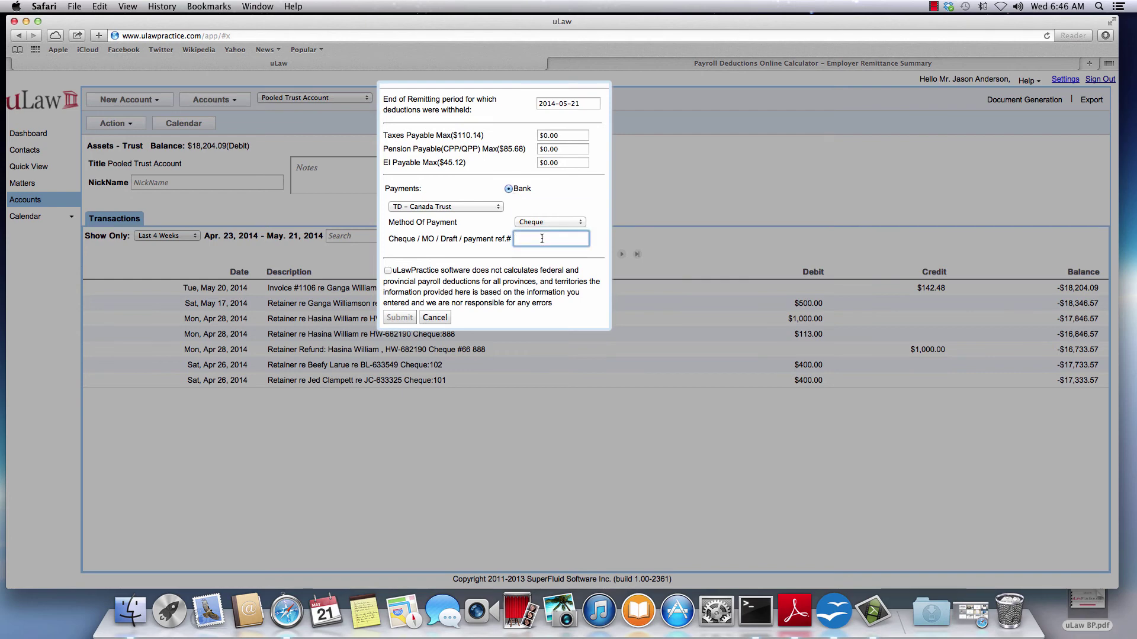
type("78")
left_click(387, 270)
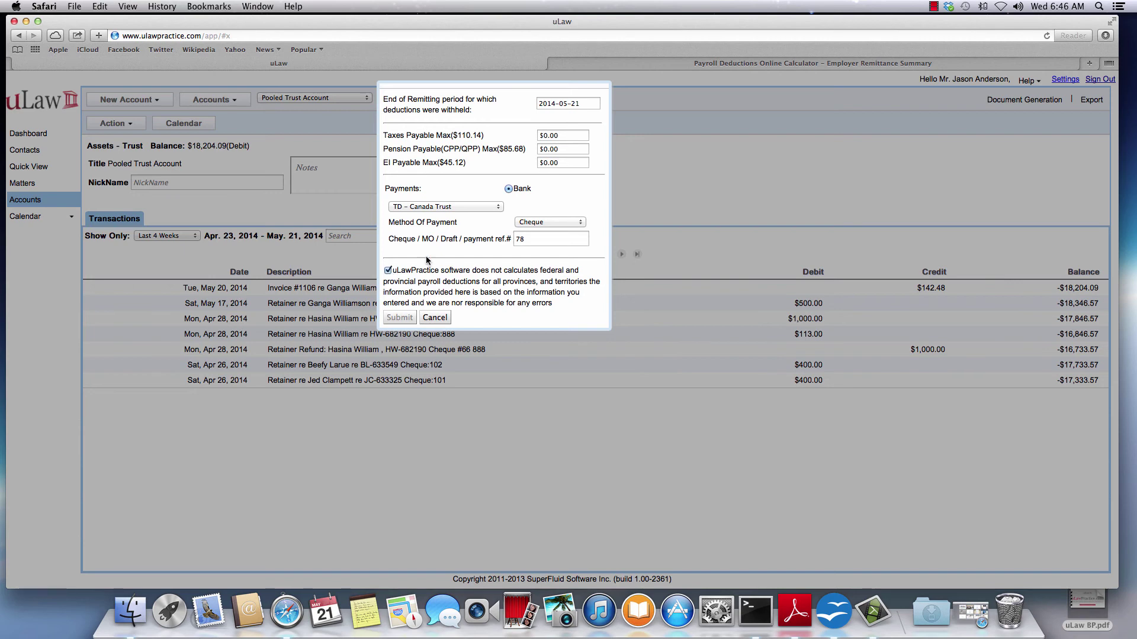
Enter taxes 110.14, pension 85.68 and EI 45.12, then submit the remittance.
left_click(545, 135)
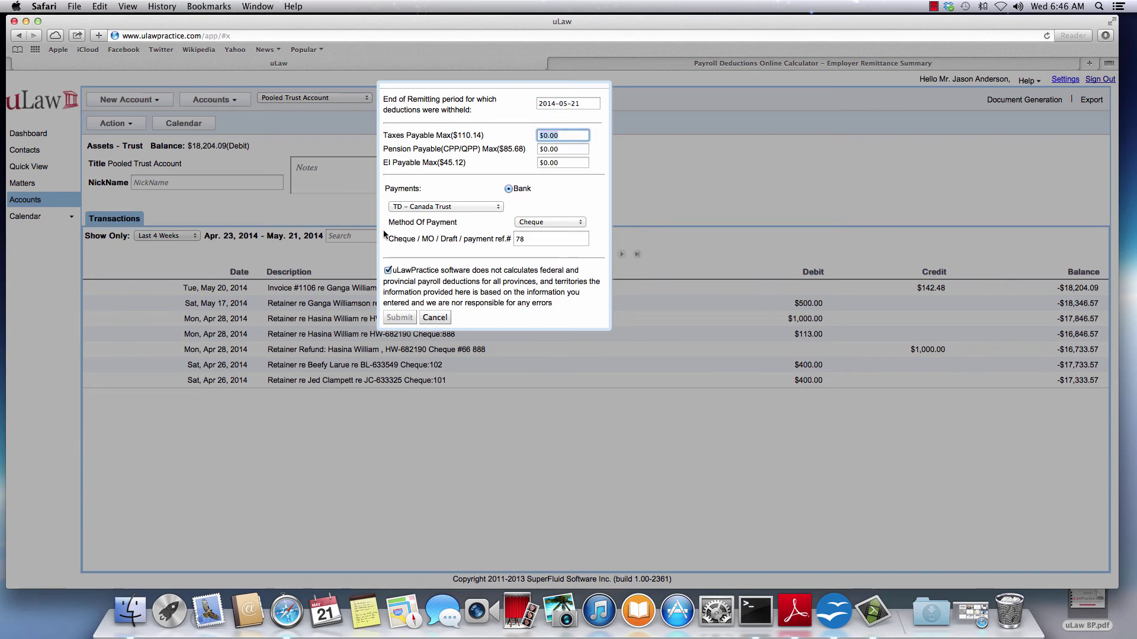
type("110.14")
key("Tab")
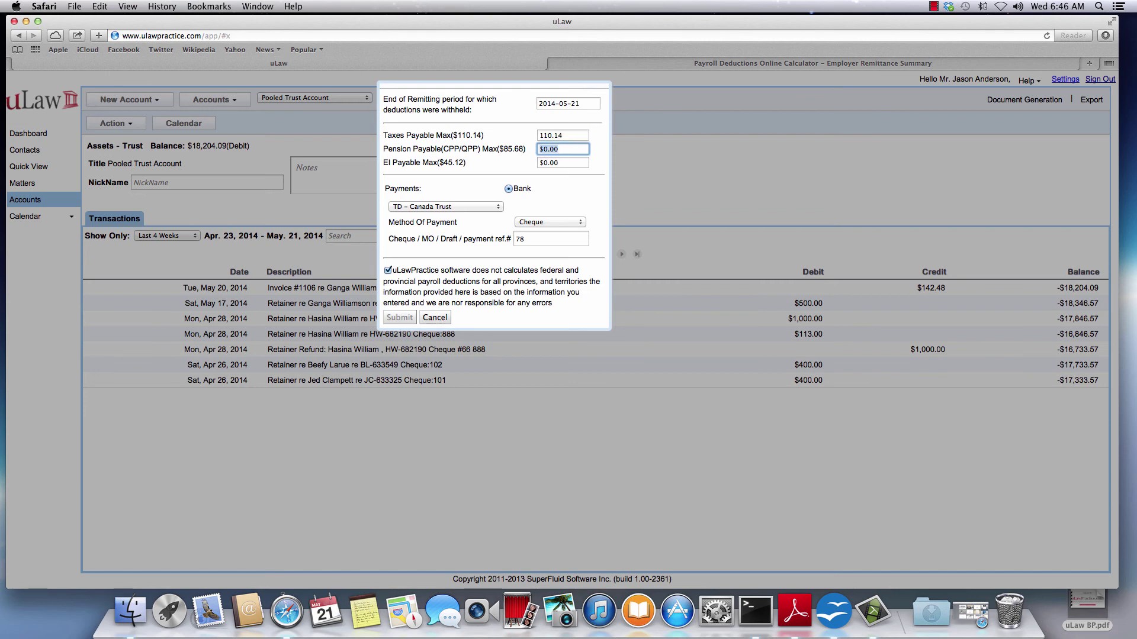
key("BackSpace")
key("BackSpace")
key("BackSpace")
type("85.68")
left_click(557, 162)
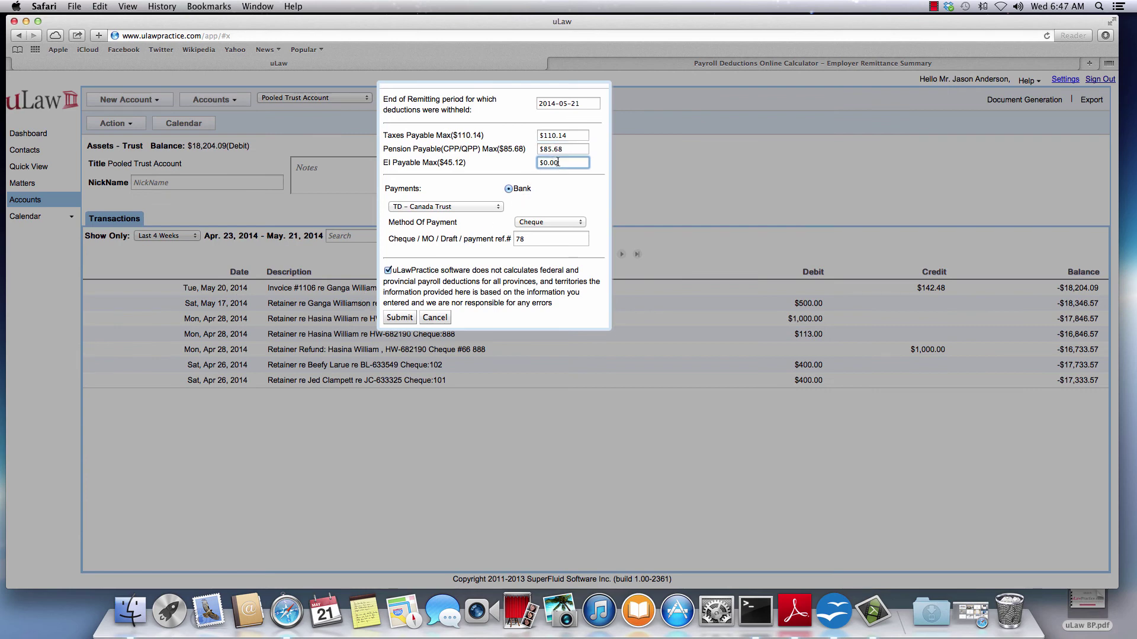
key("BackSpace")
key("BackSpace")
key("BackSpace")
key("BackSpace")
type("45.1")
left_click(580, 200)
left_click(399, 318)
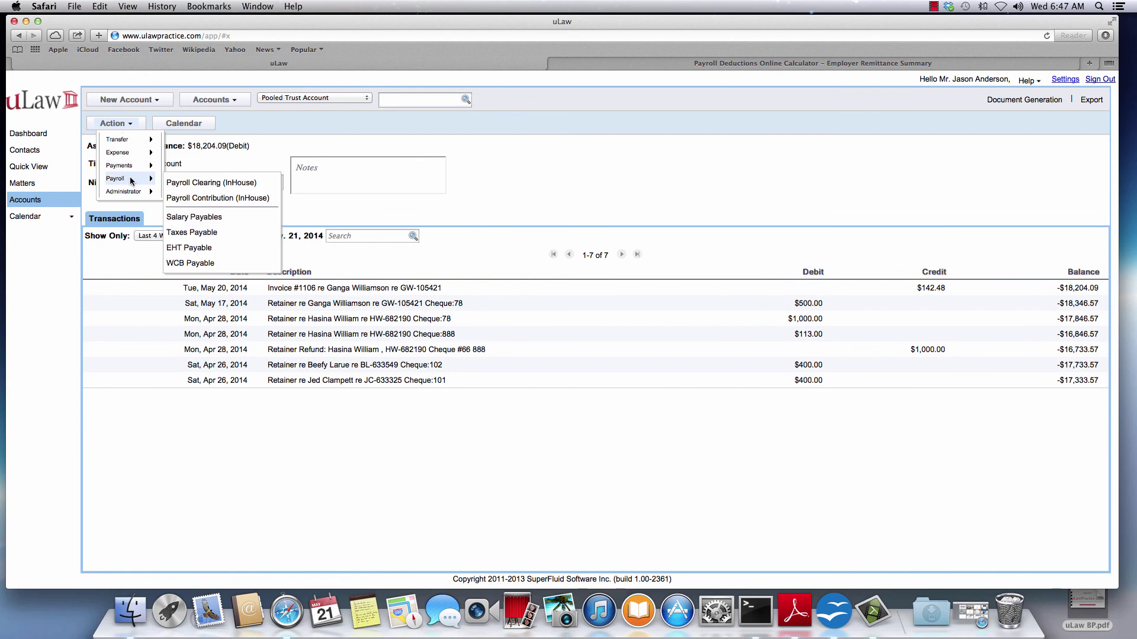
left_click(197, 182)
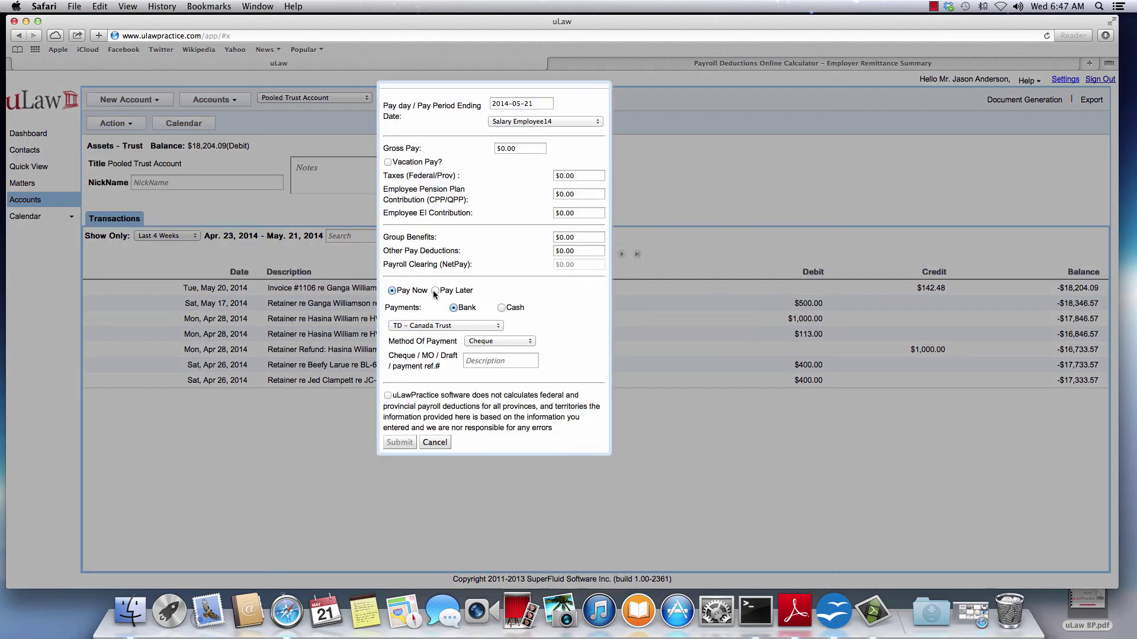
left_click(436, 443)
left_click(133, 123)
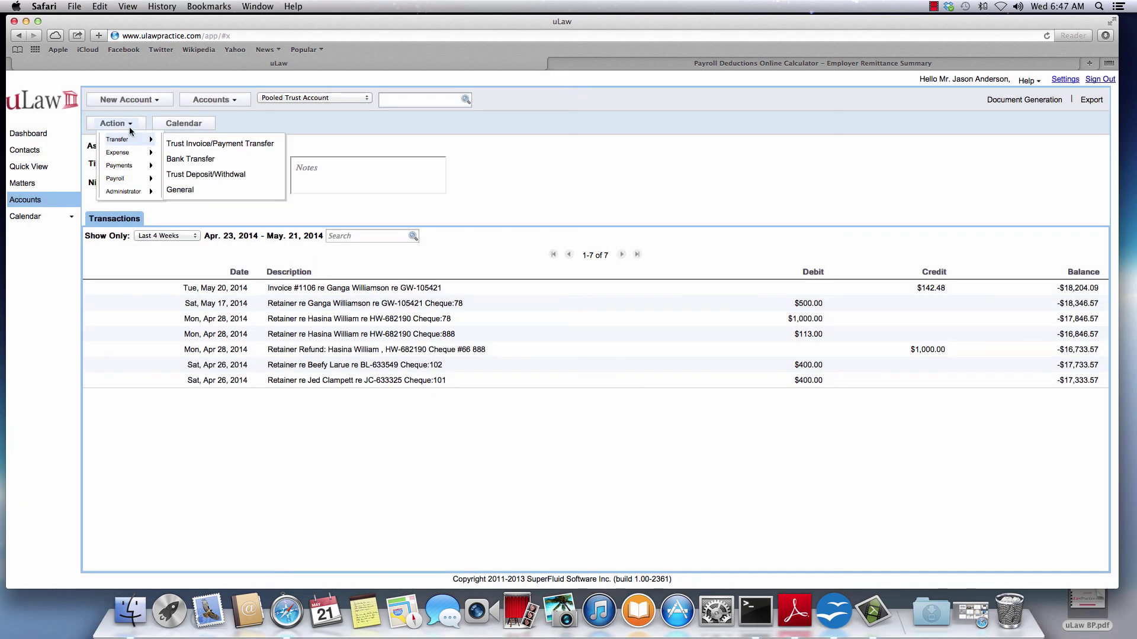
mouse_move(134, 168)
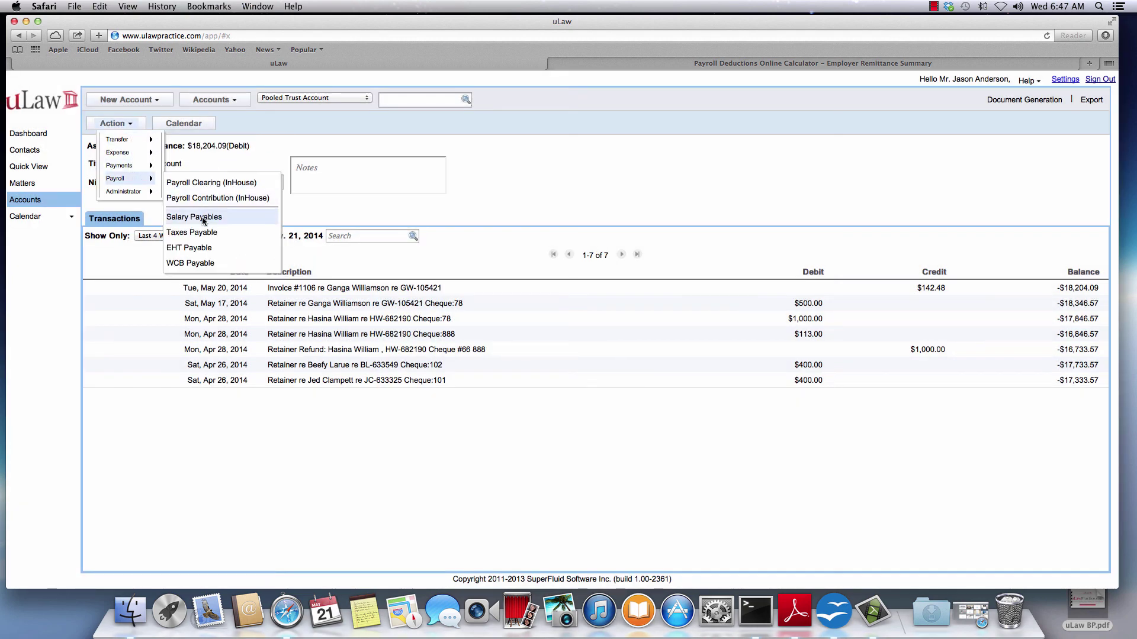